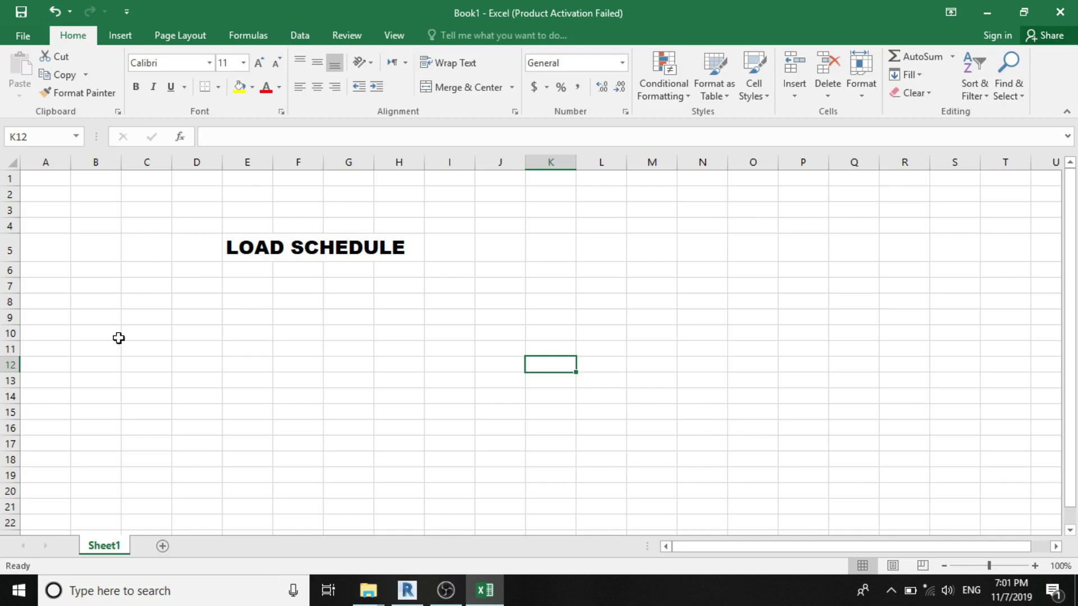
Enter REFERENCE PANEL; DB-A in B6 and LOCATION; CORRIDOR in B7.
left_click(114, 273)
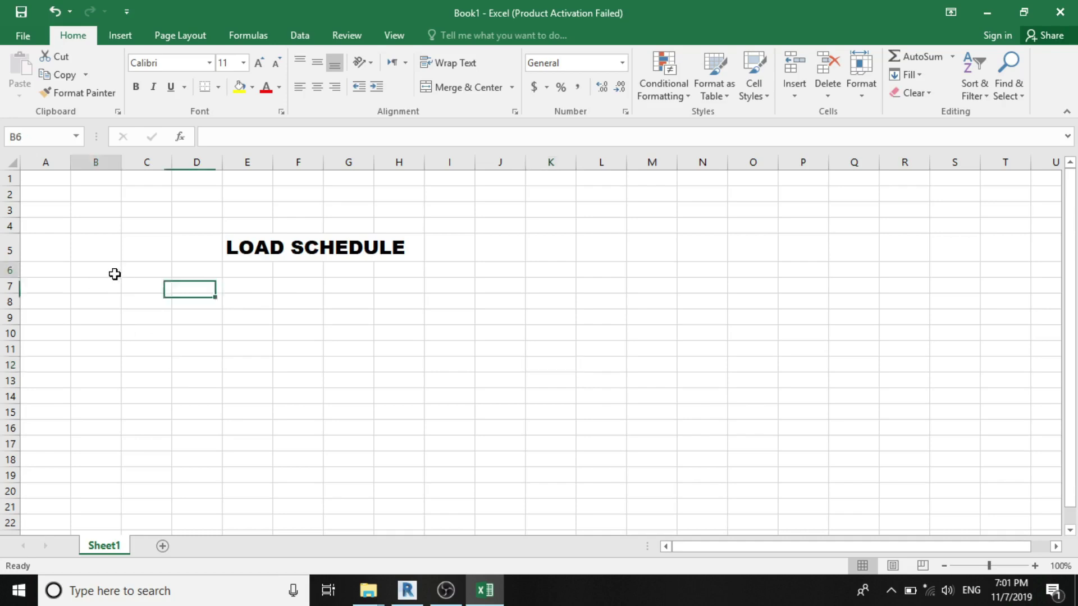
type("REFERENCE PANEL;")
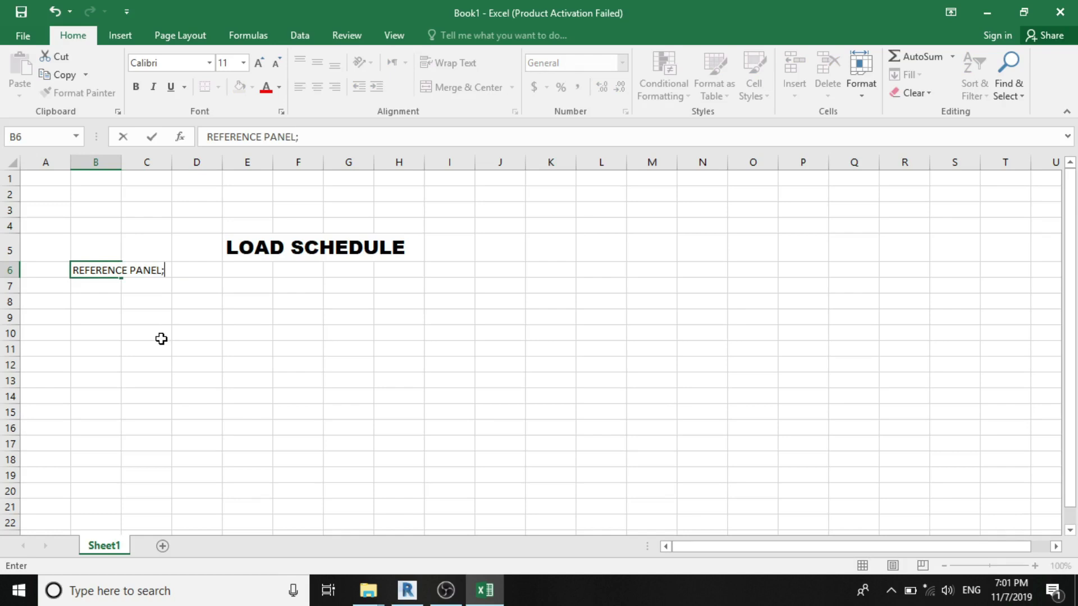
type("DB-A")
key("Return")
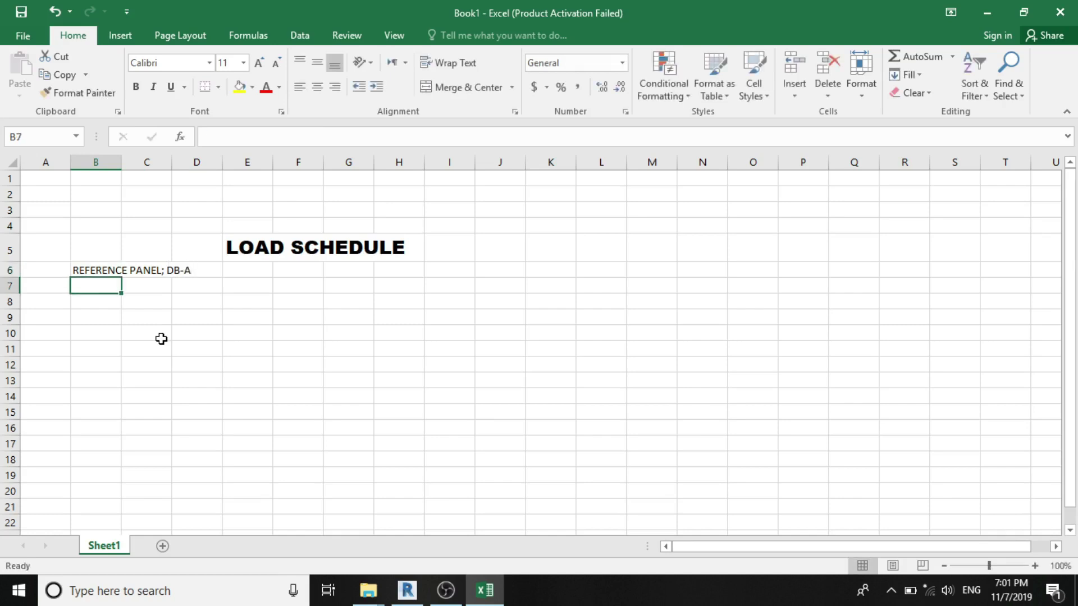
type("L")
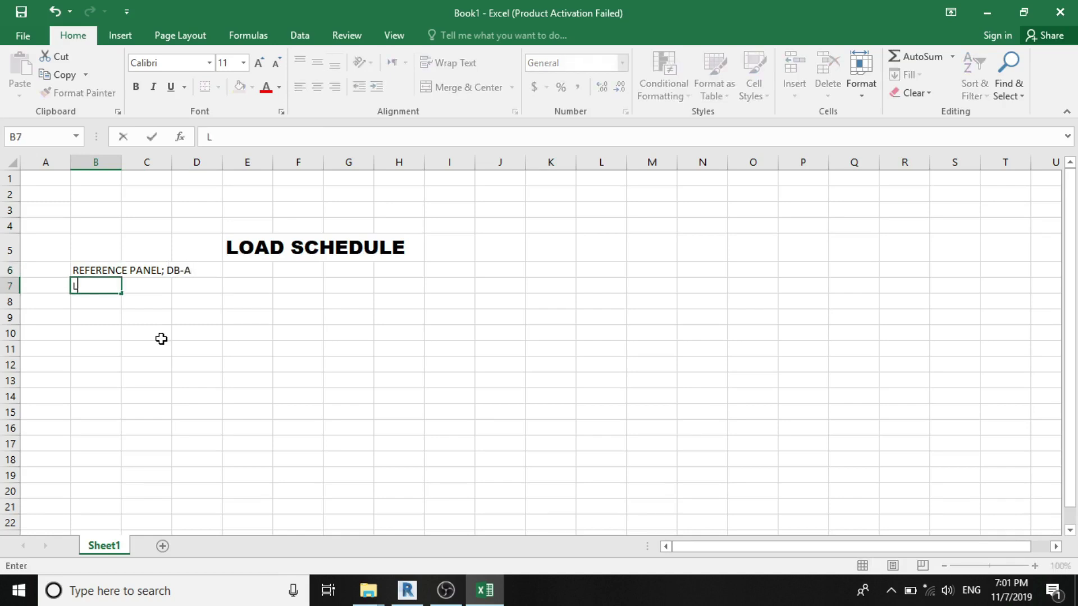
type("OCATION")
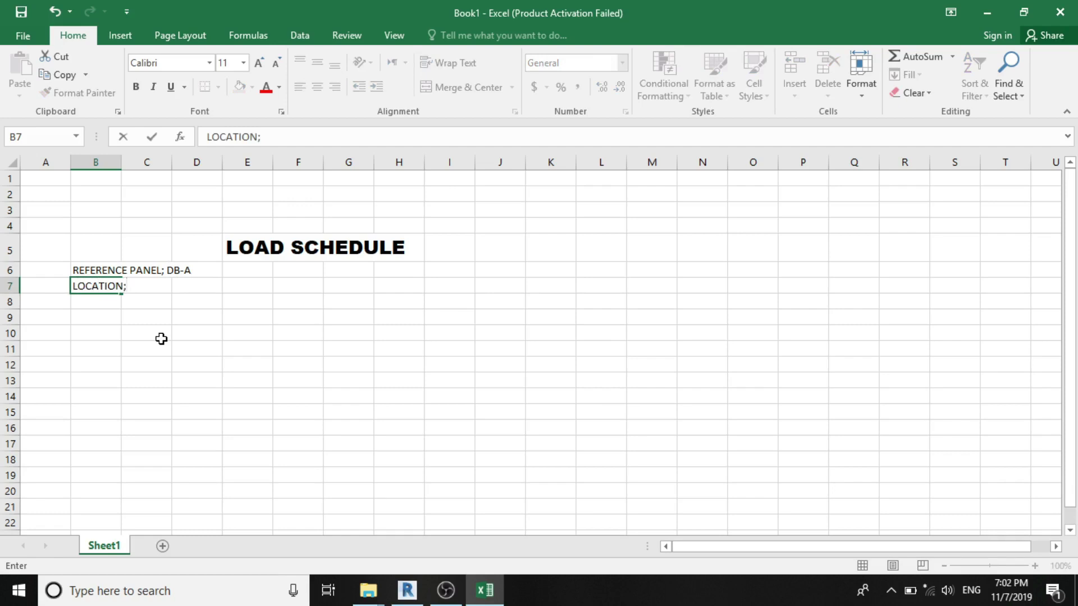
type("; CORRIT")
key("BackSpace")
key("BackSpace")
type("IDOR")
key("Return")
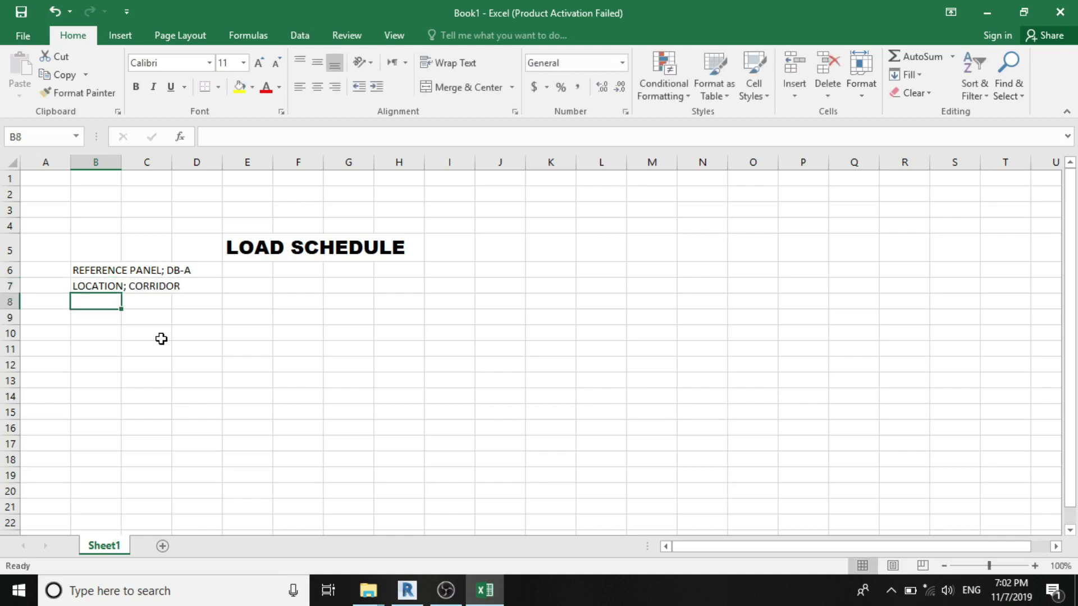
Fill B8 with FEEDER/INCOMER; MDB and B9 with PROTECTIVE DEVICE, then select block B6:C9.
type("FEE")
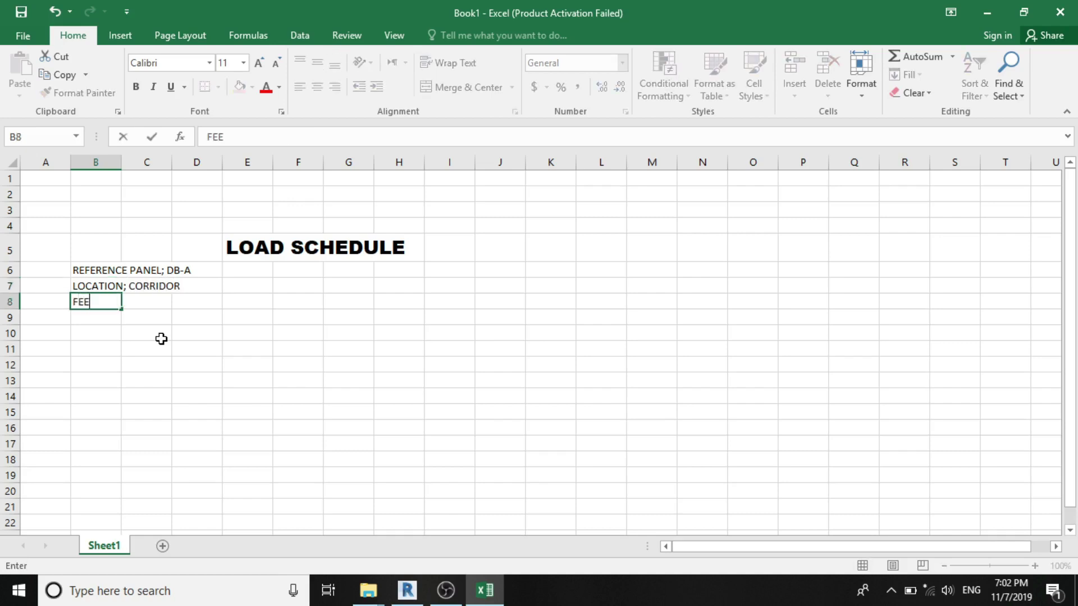
type("DER/INCO")
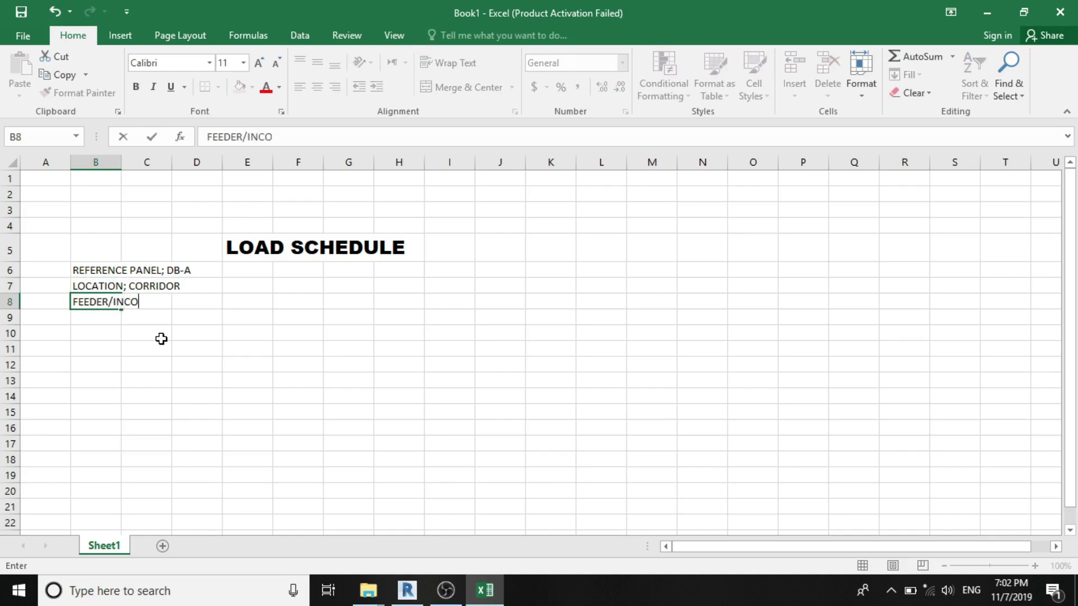
type("MER; MD")
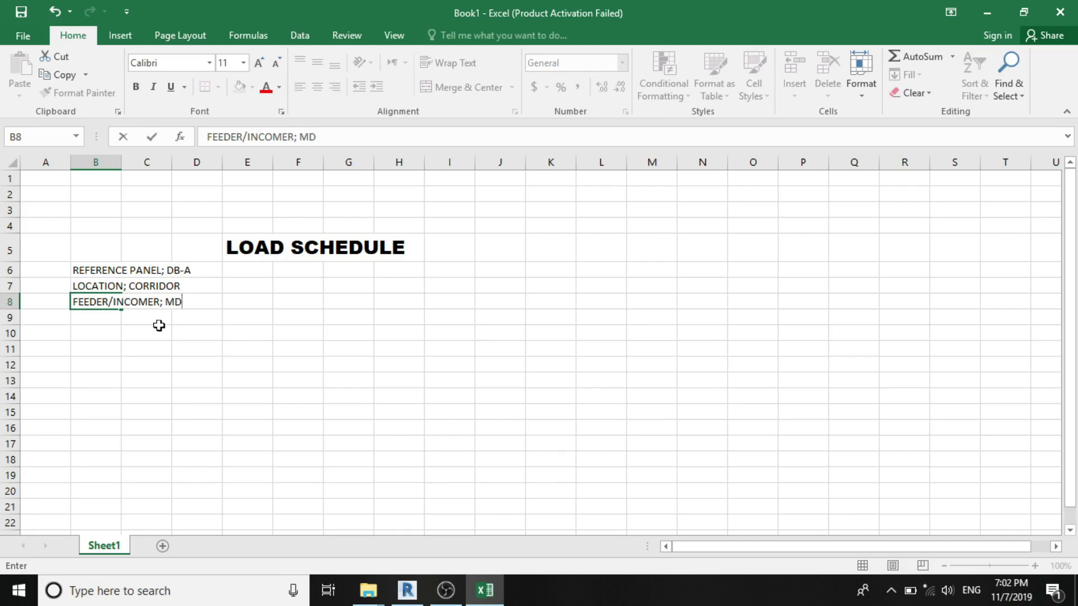
type("B")
key("Return")
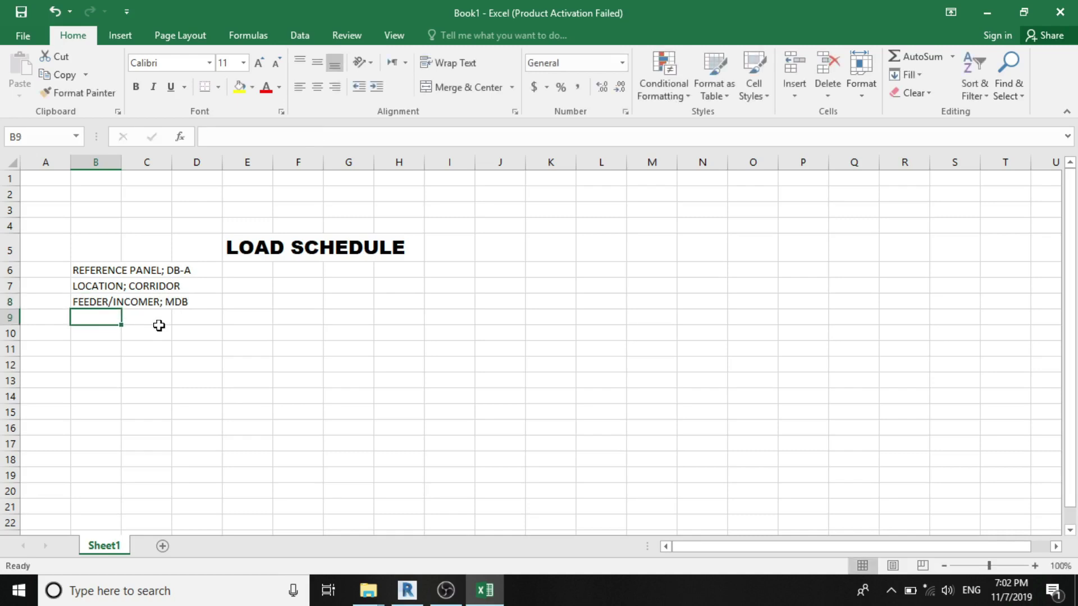
type("PRO")
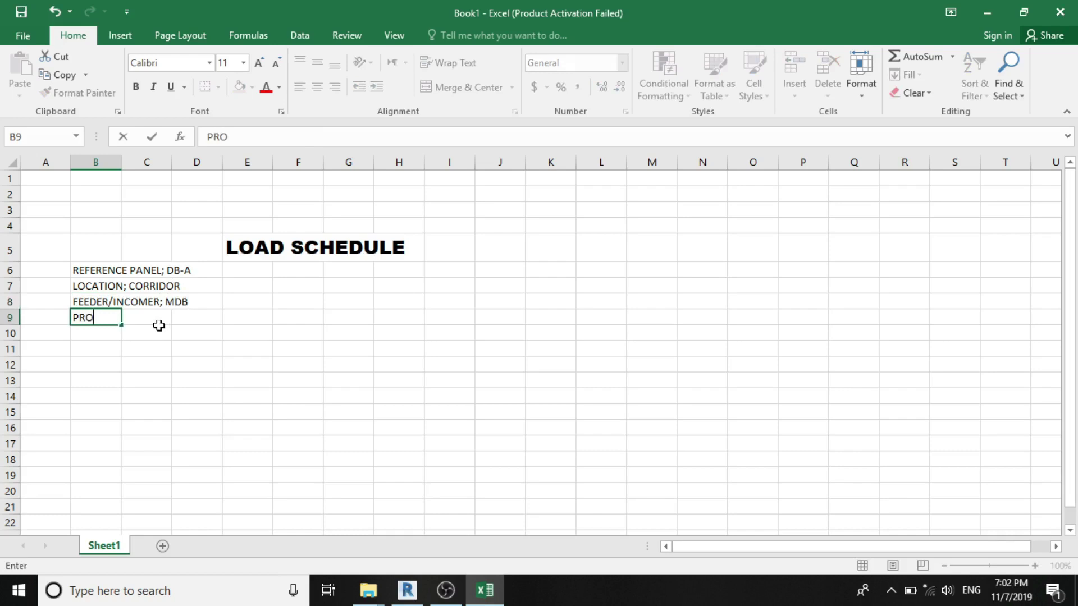
type("TECTIVE DEVICE;")
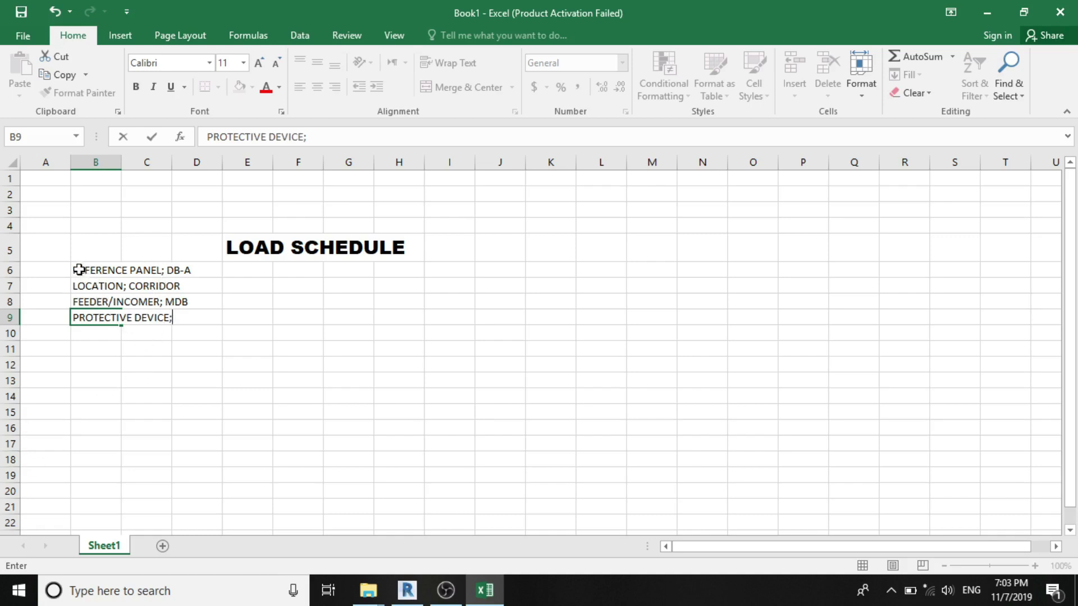
mouse_move(94, 275)
left_mouse_down()
mouse_move(164, 296)
mouse_move(165, 319)
left_mouse_up()
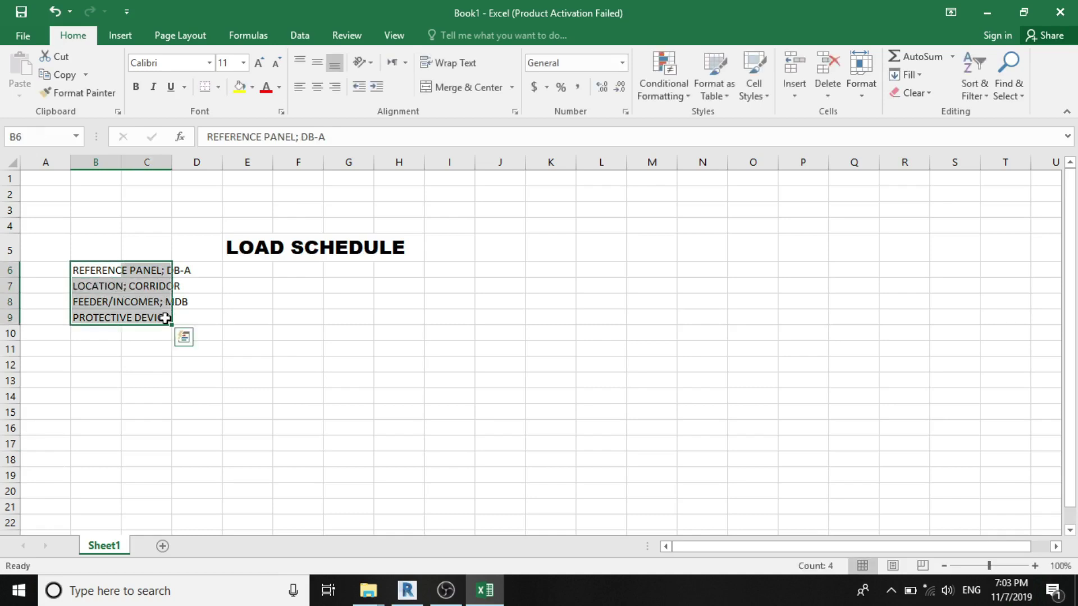
Copy the B6:C9 panel-detail block to G6.
key("ctrl+c")
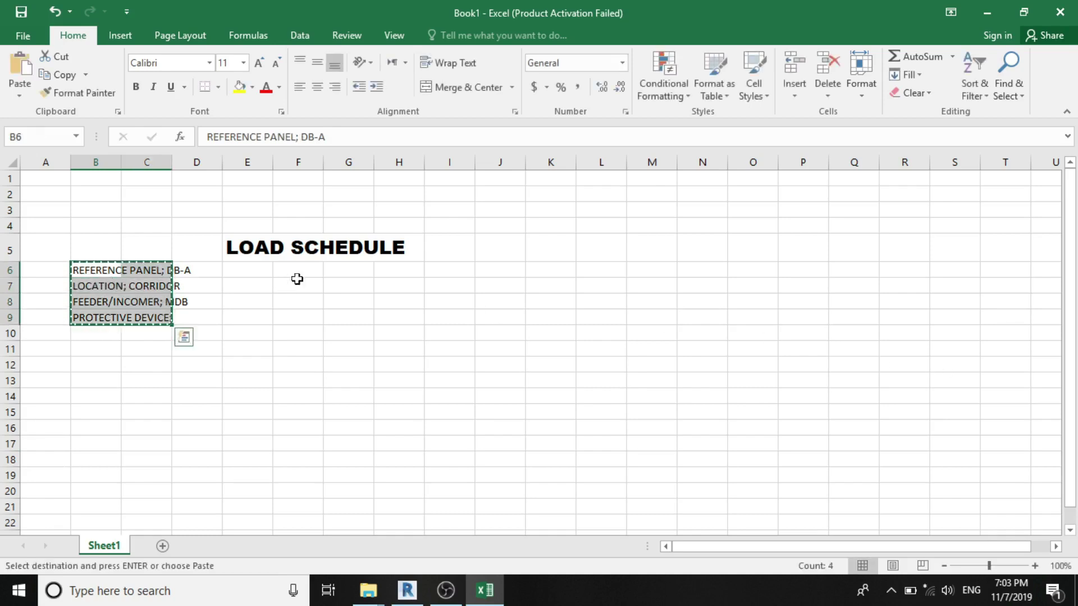
left_click(351, 273)
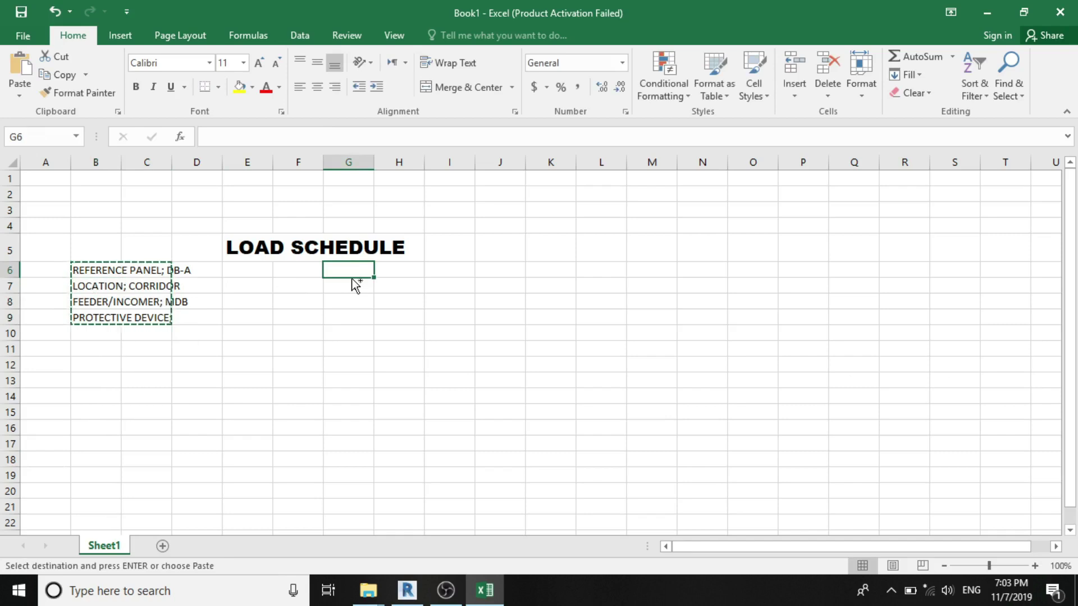
key("ctrl+v")
left_click(579, 236)
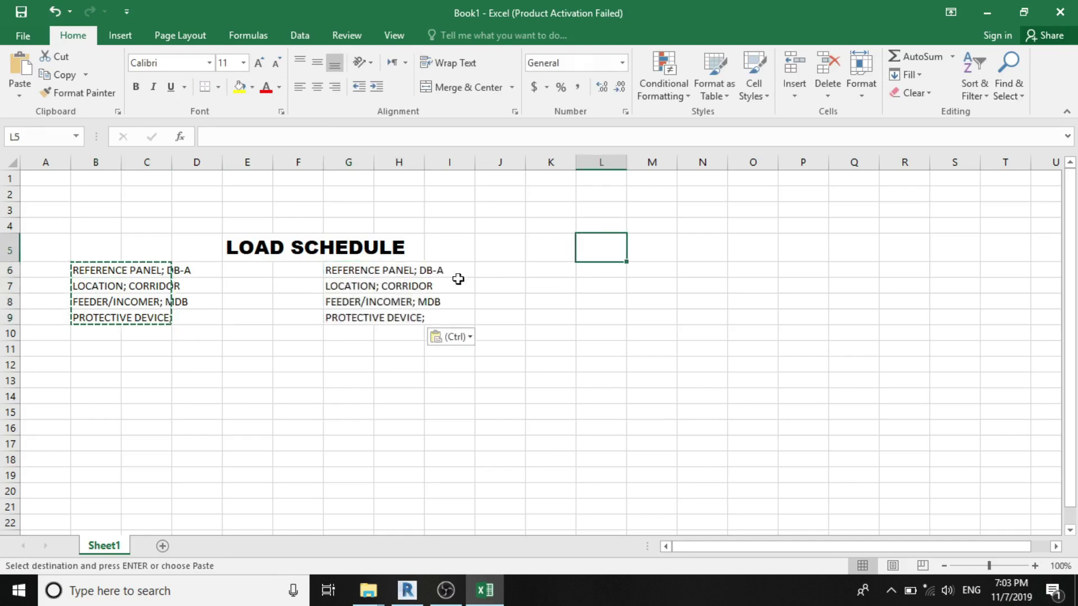
left_click(363, 273)
key("Escape")
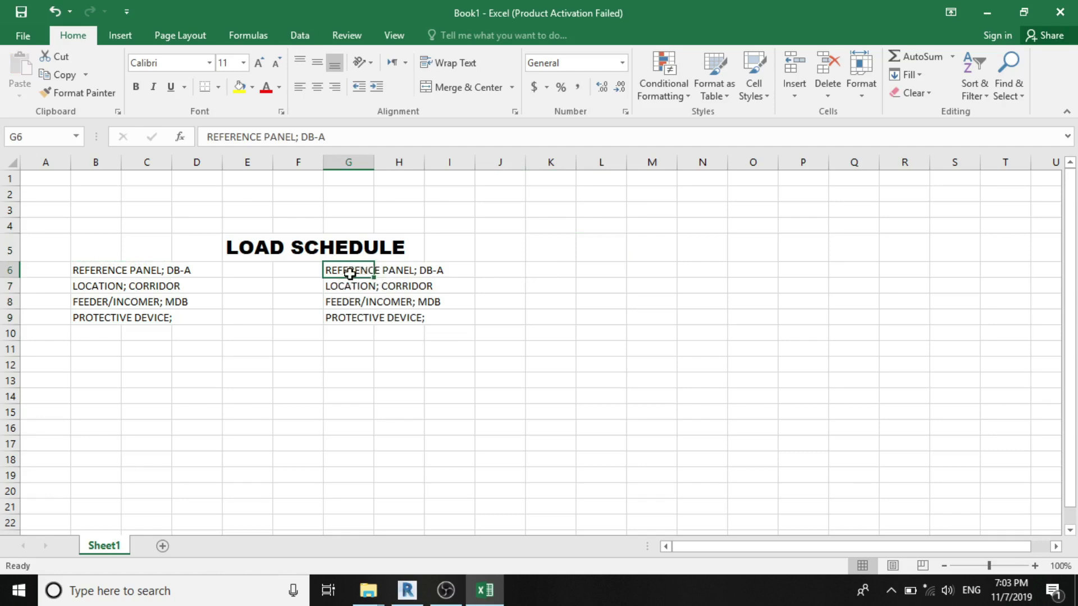
Change G6 to read FEEDER PANEL; MDB.
left_click(312, 137)
key("Home")
key("ctrl+shift+Right")
type("FEEDER")
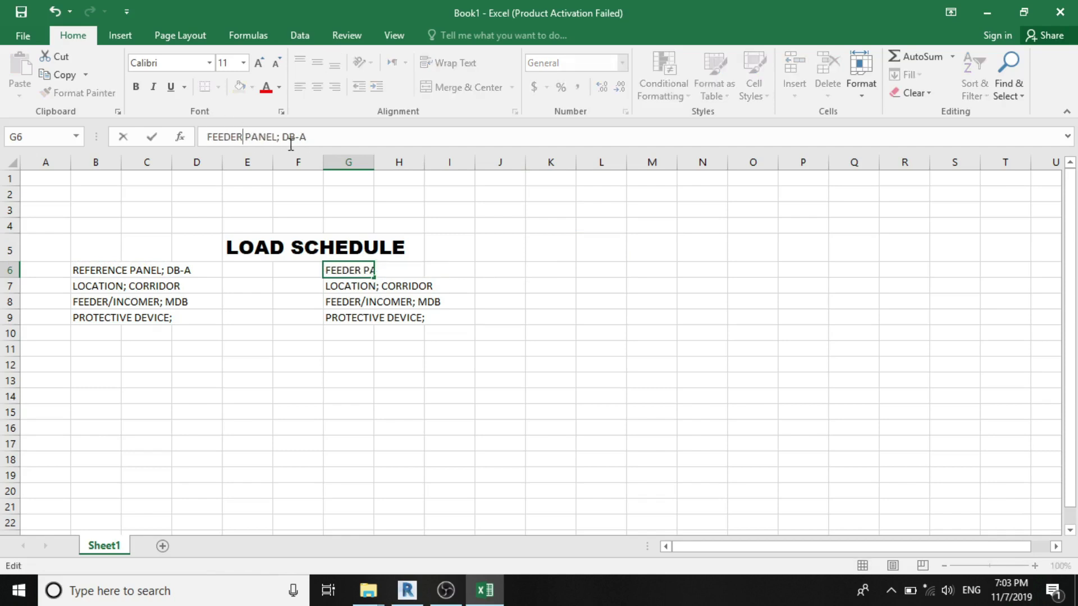
left_click(358, 134)
key("BackSpace")
key("BackSpace")
key("BackSpace")
key("BackSpace")
type("MDB")
left_click(529, 244)
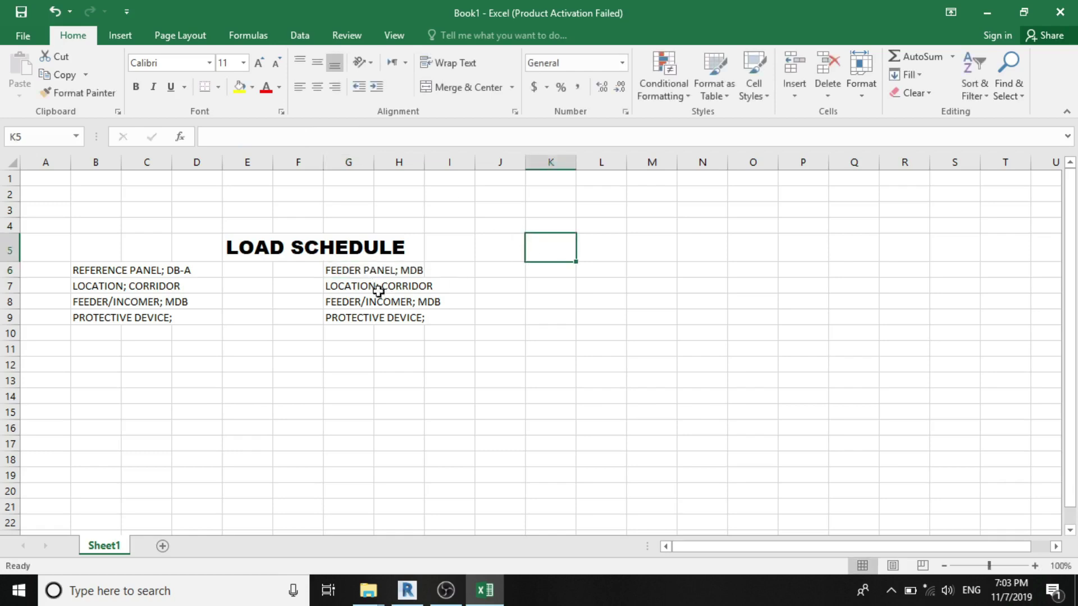
Change the G7 location from CORRIDOR to BALCONY.
left_click(355, 288)
left_click_drag(264, 138, 337, 141)
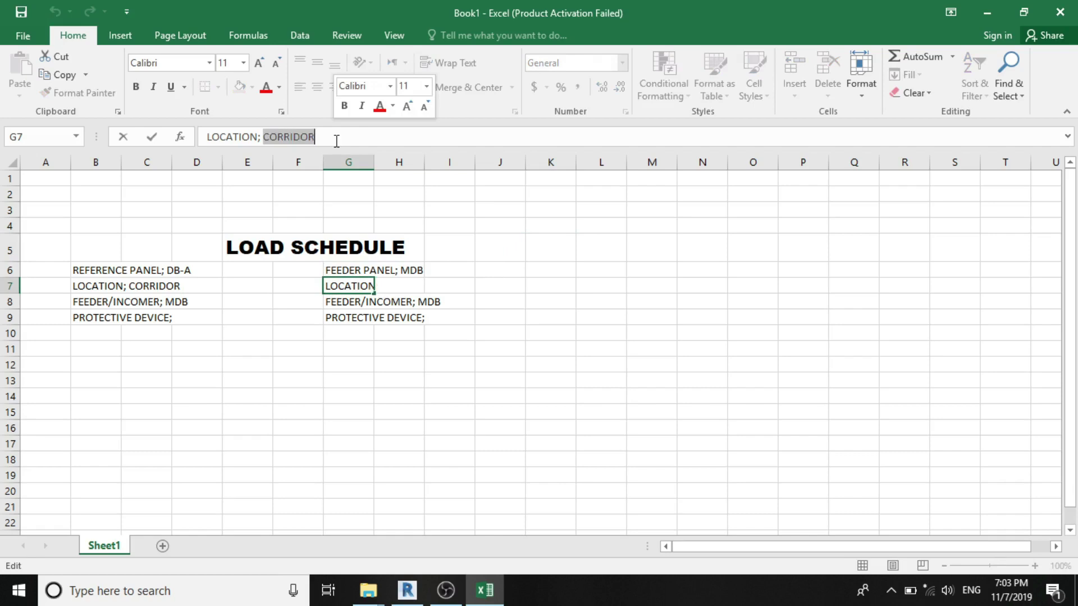
type("BALCO")
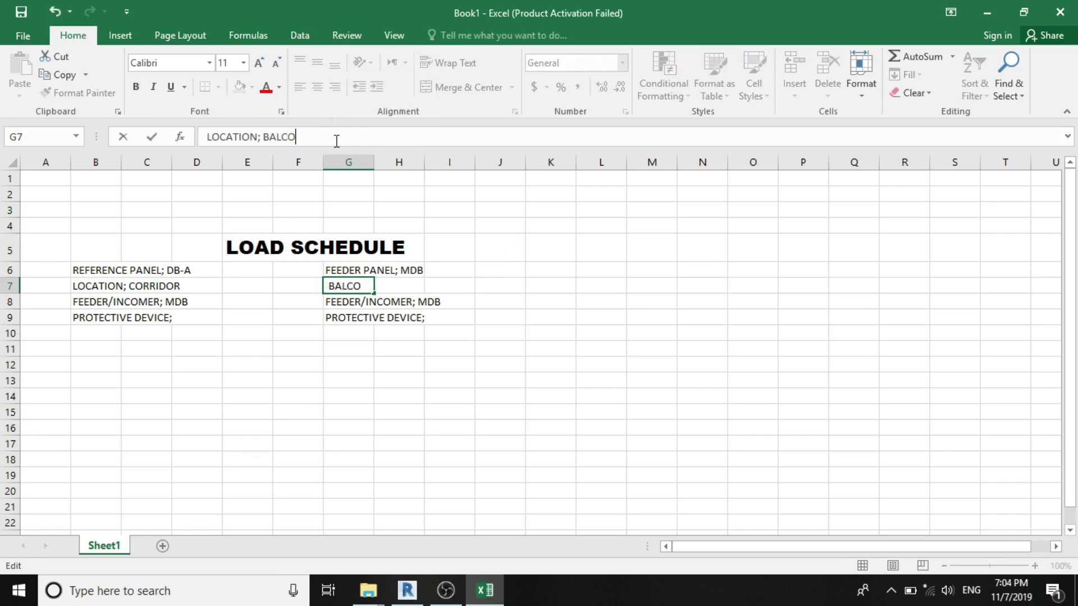
type("NY")
left_click(478, 336)
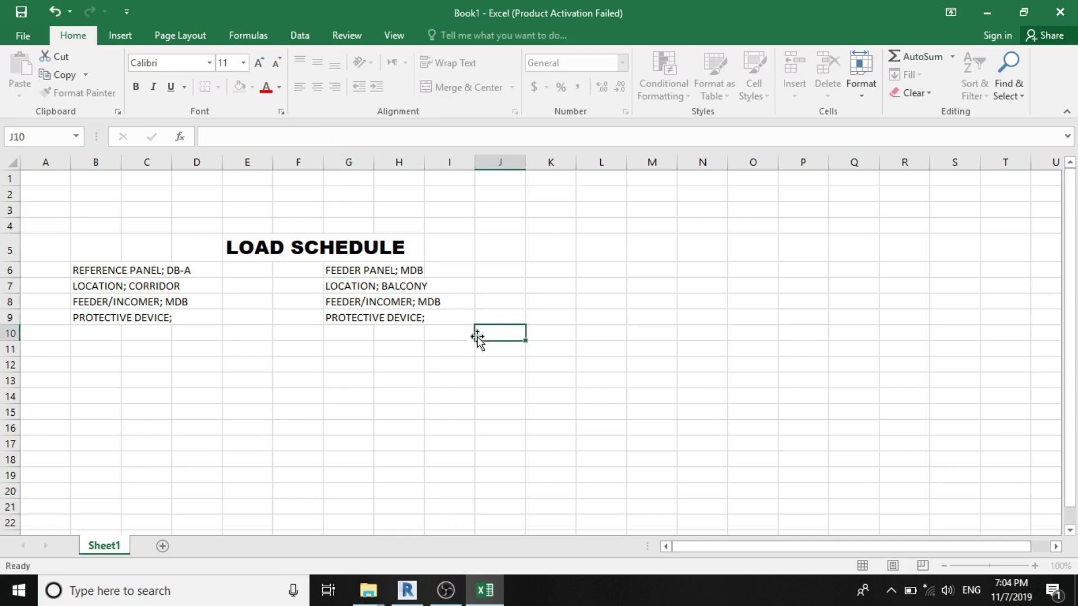
Clear the FEEDER/INCOMER line and move PROTECTIVE DEVICE up into G8.
left_click(341, 302)
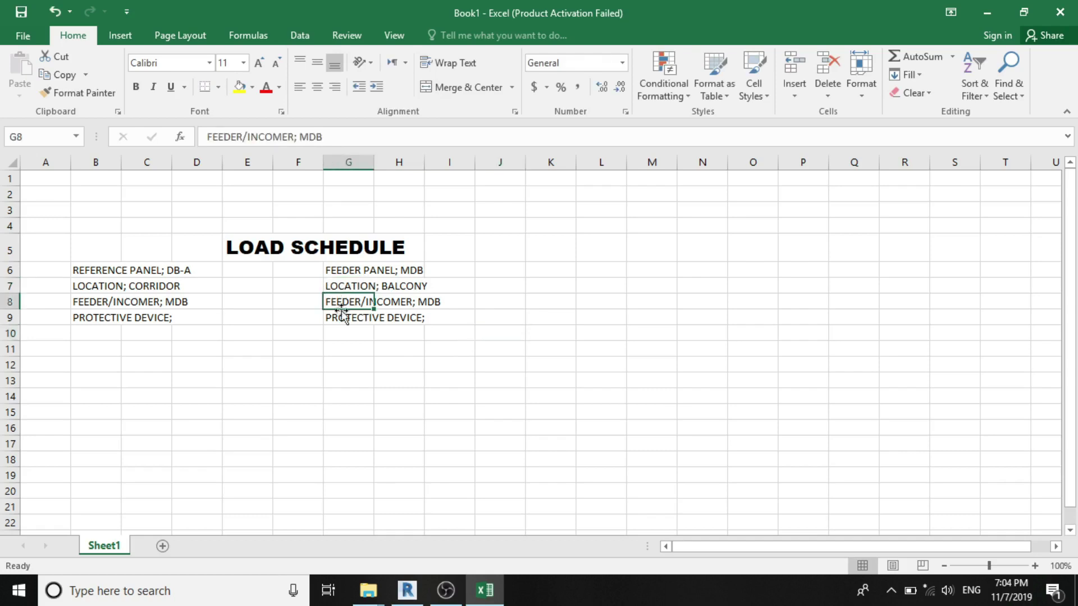
key("Delete")
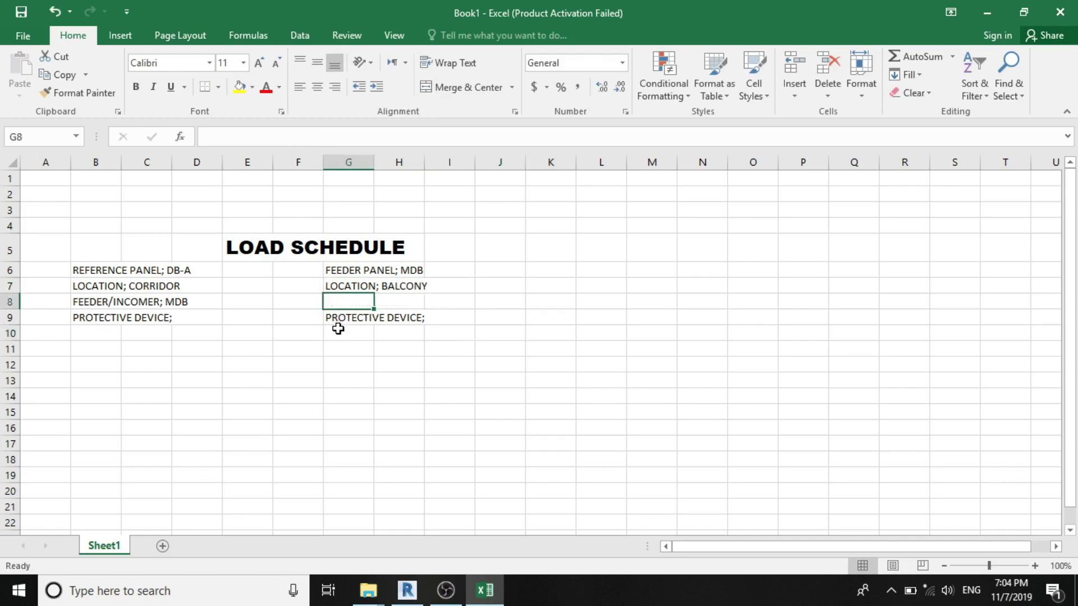
left_click(339, 323)
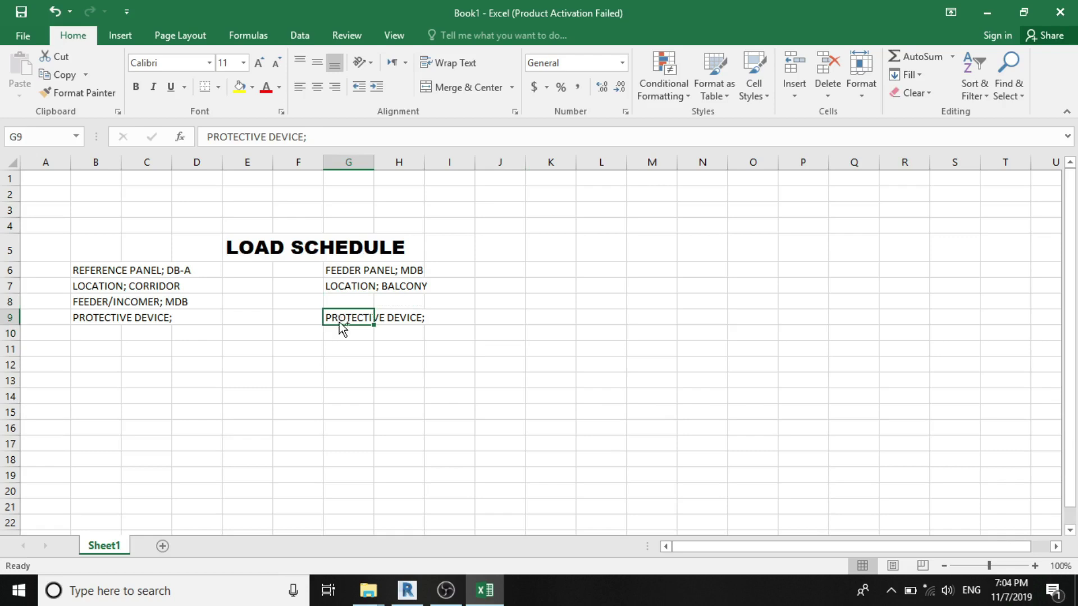
key("ctrl+c")
left_click(344, 301)
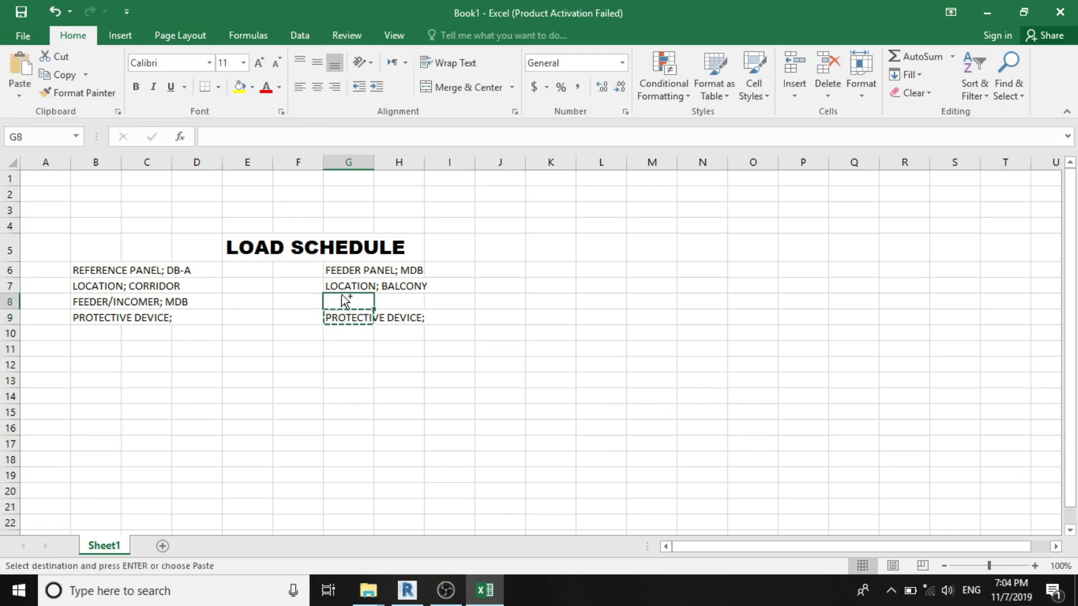
key("ctrl+v")
left_click(486, 399)
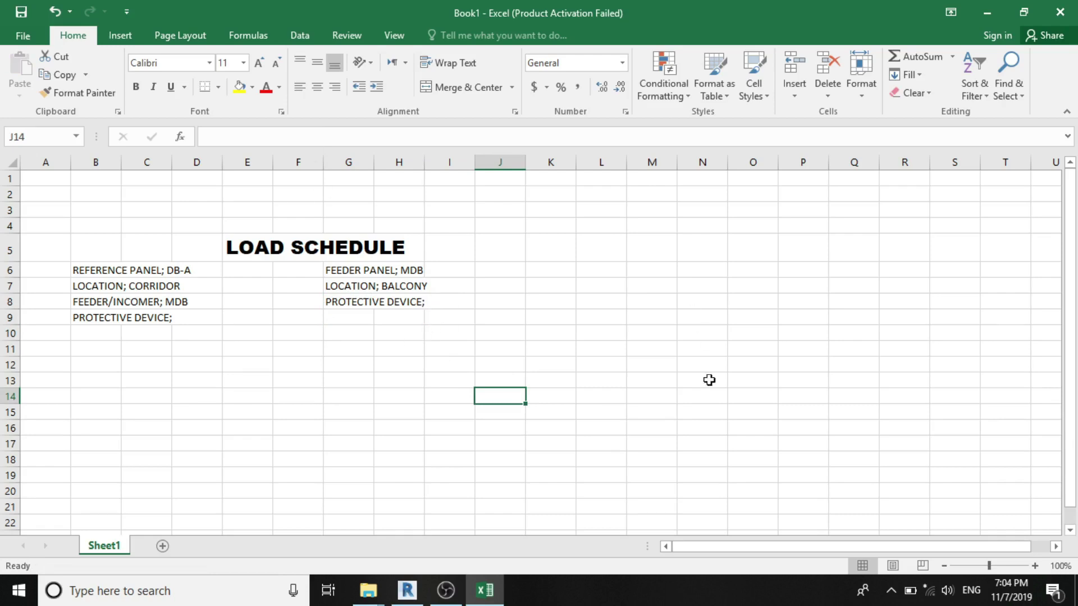
Put S/N in B11 and serial numbers 1 through 12 down B12:B23.
scroll(132, 363, "down", 1)
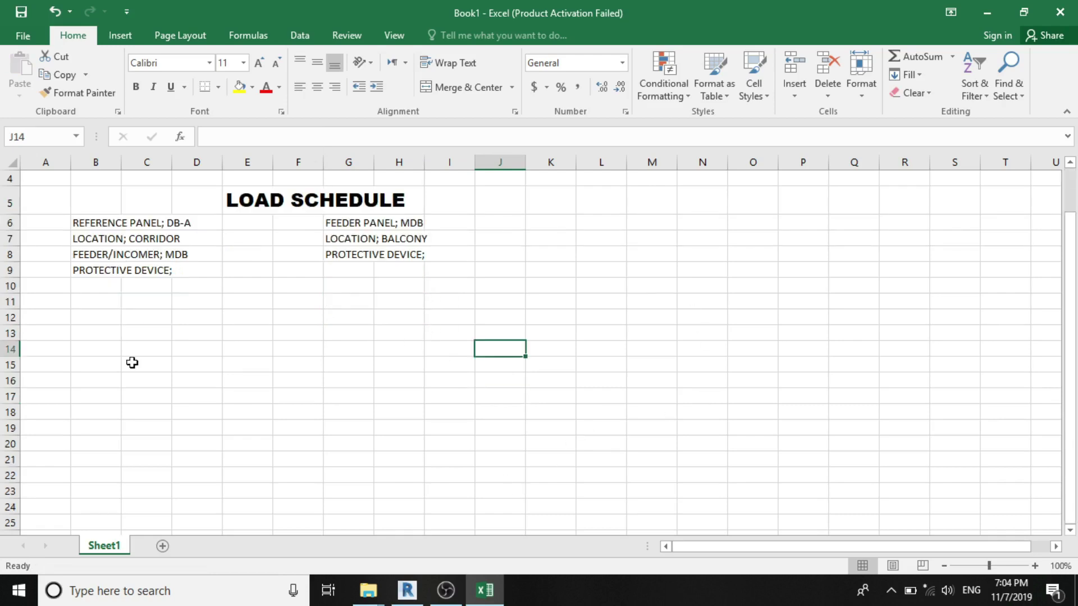
left_click(85, 329)
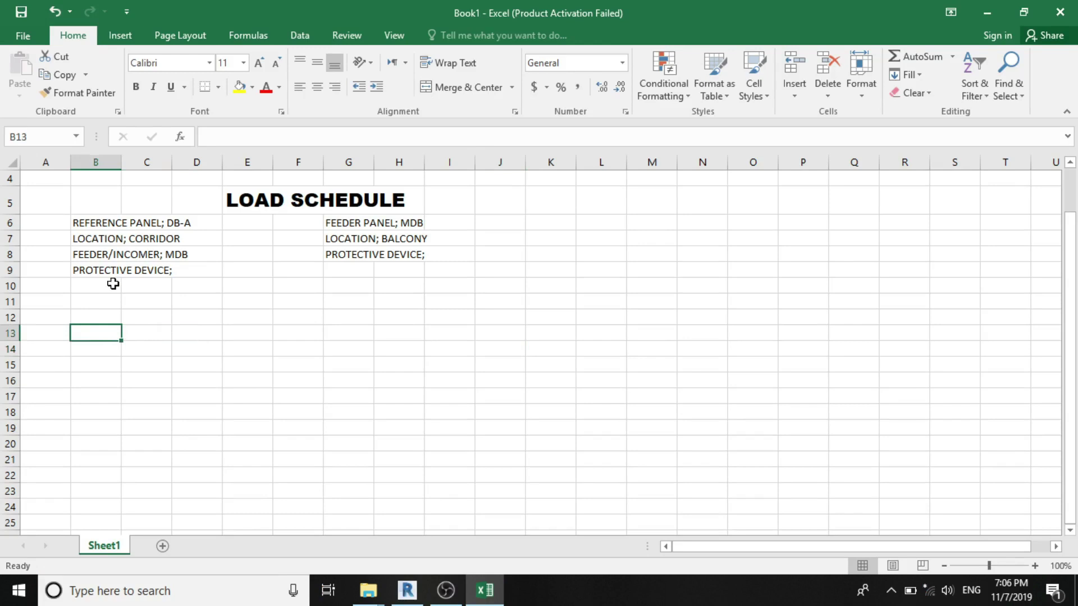
left_click(93, 303)
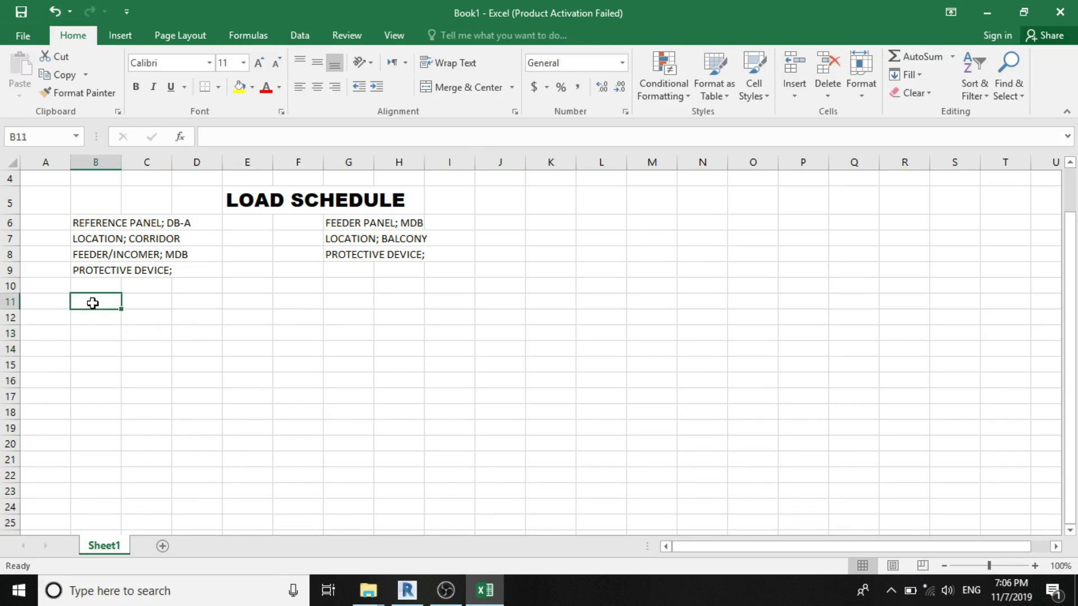
type("S/N")
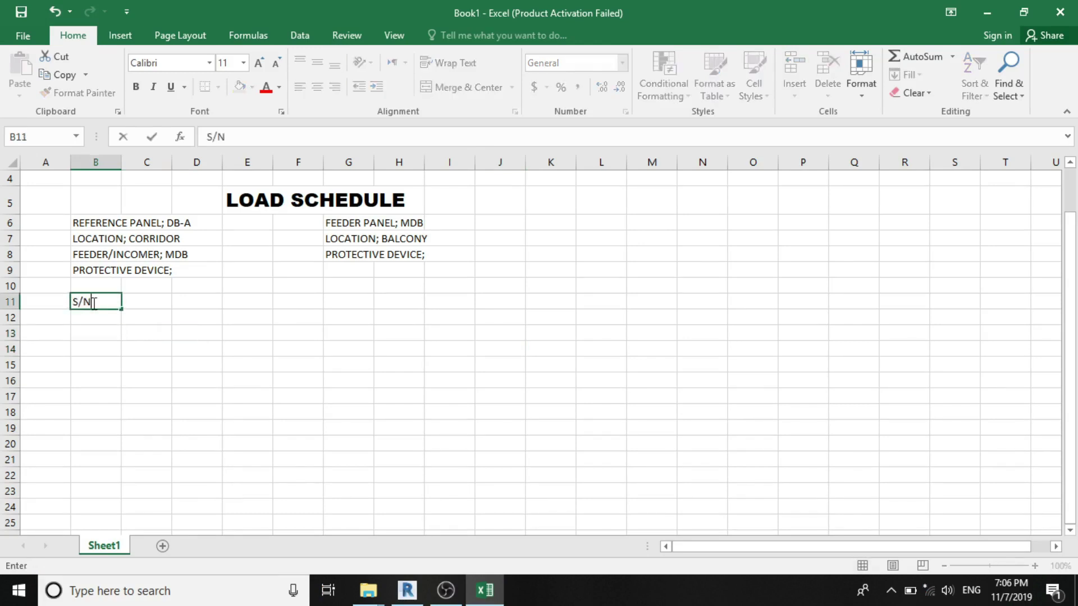
left_click(91, 317)
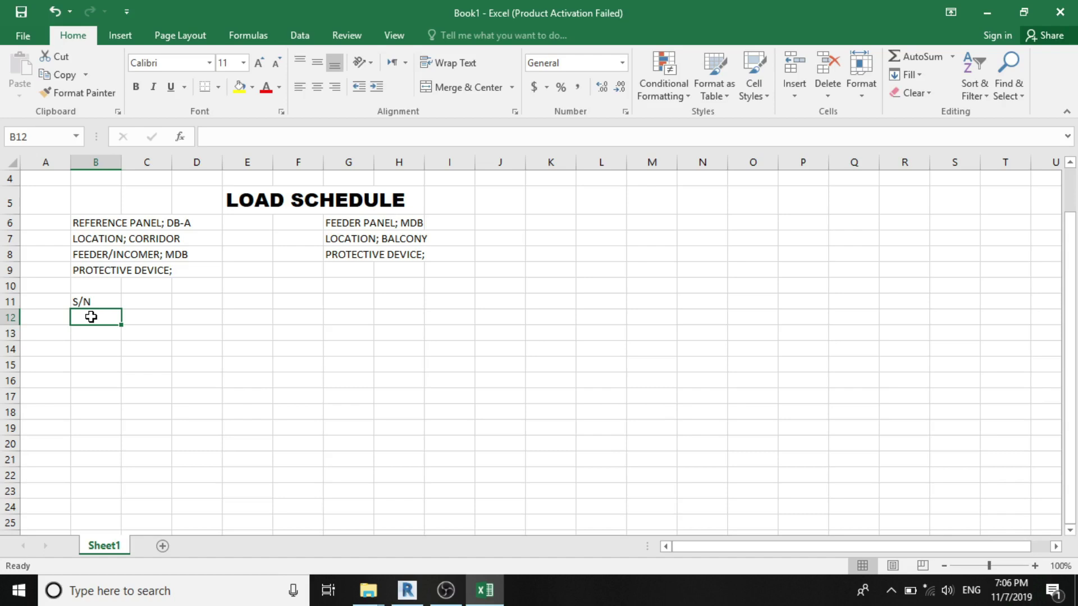
type("1 2 3 4 5 6 7 8 9 10 11 12")
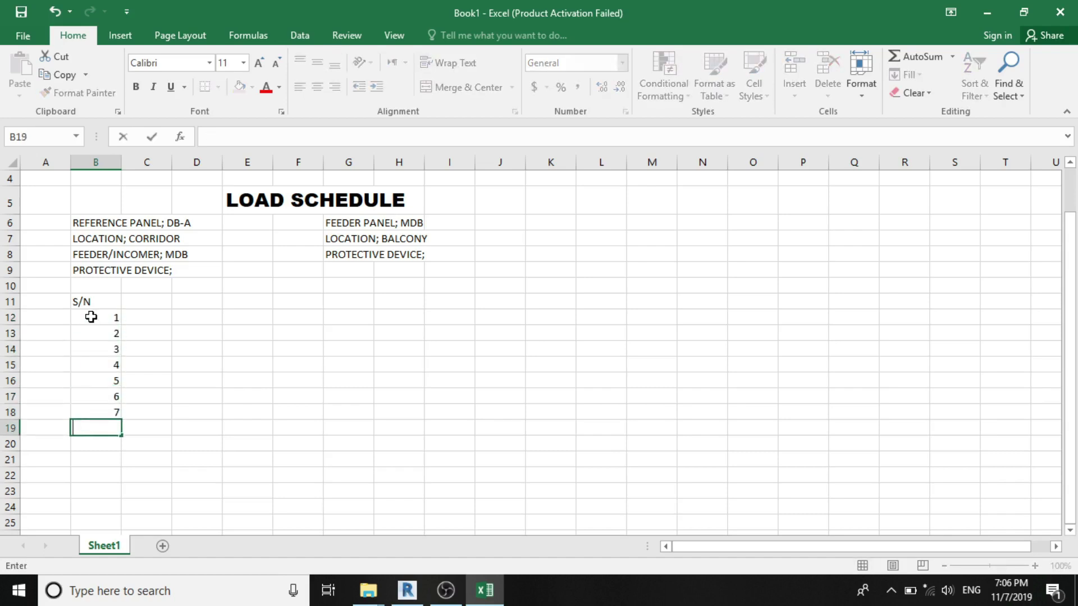
left_click(148, 304)
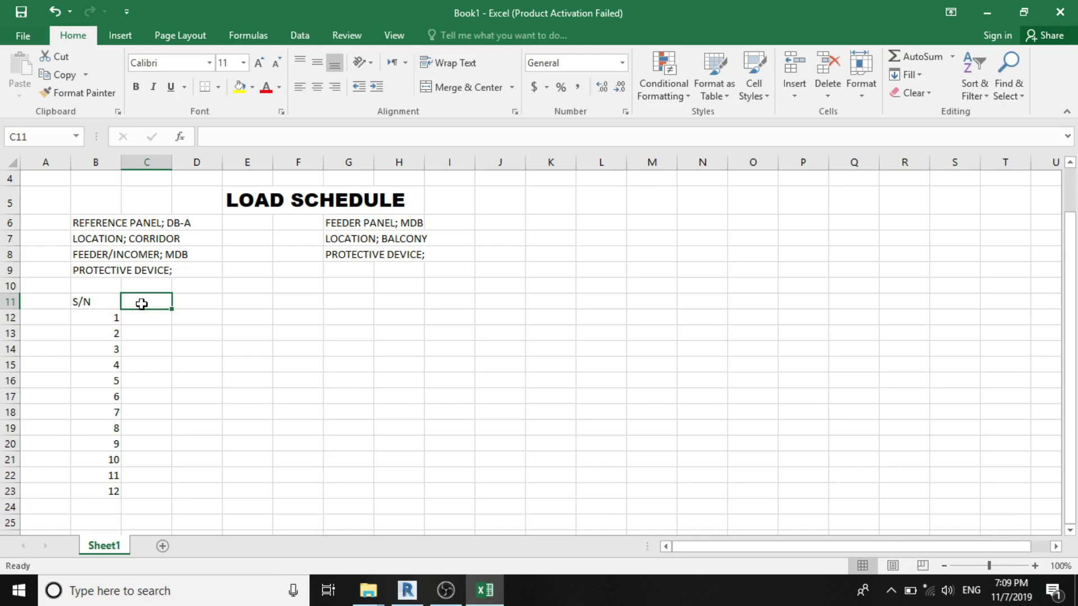
Enter the CIRCUIT CODE header in C11.
type("CIRCY")
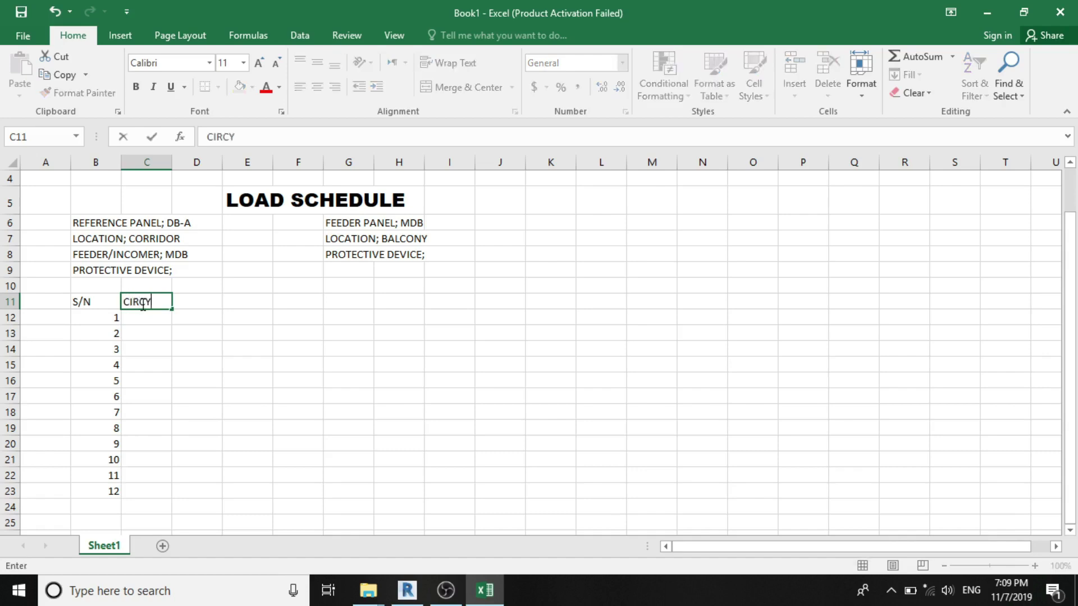
key("BackSpace")
type("UIT CODE")
key("Return")
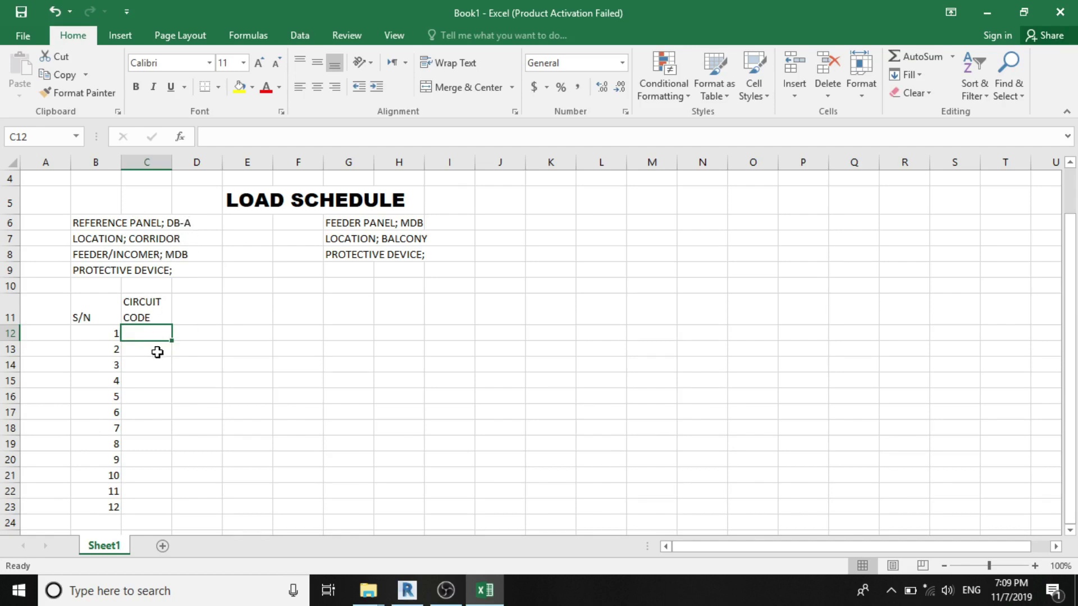
List circuit codes A1 through A10 down column C beside the serial numbers.
type("A")
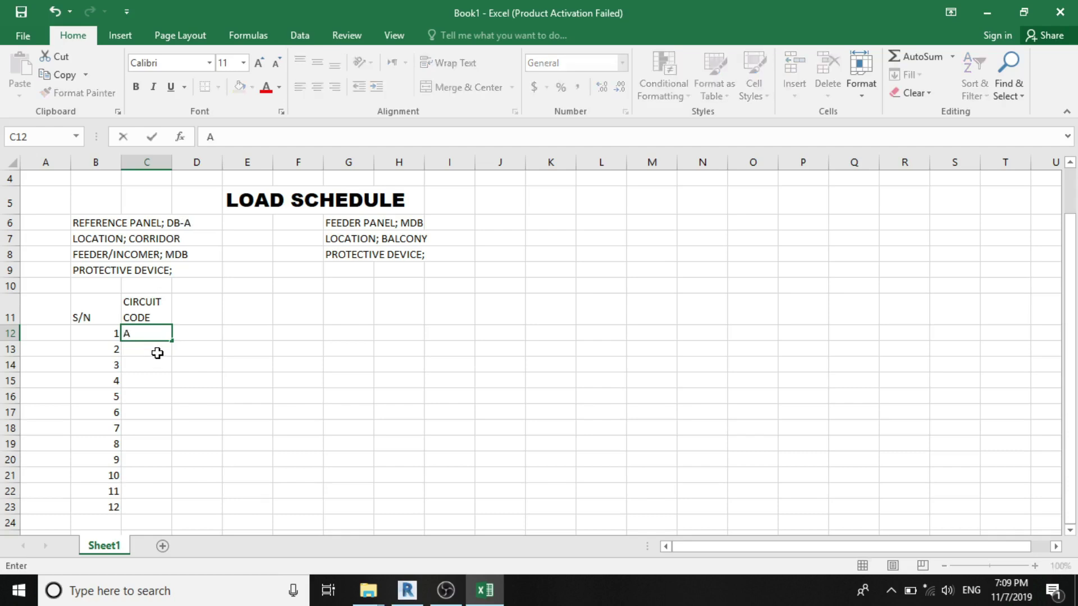
type("1")
key("Return")
type("A2")
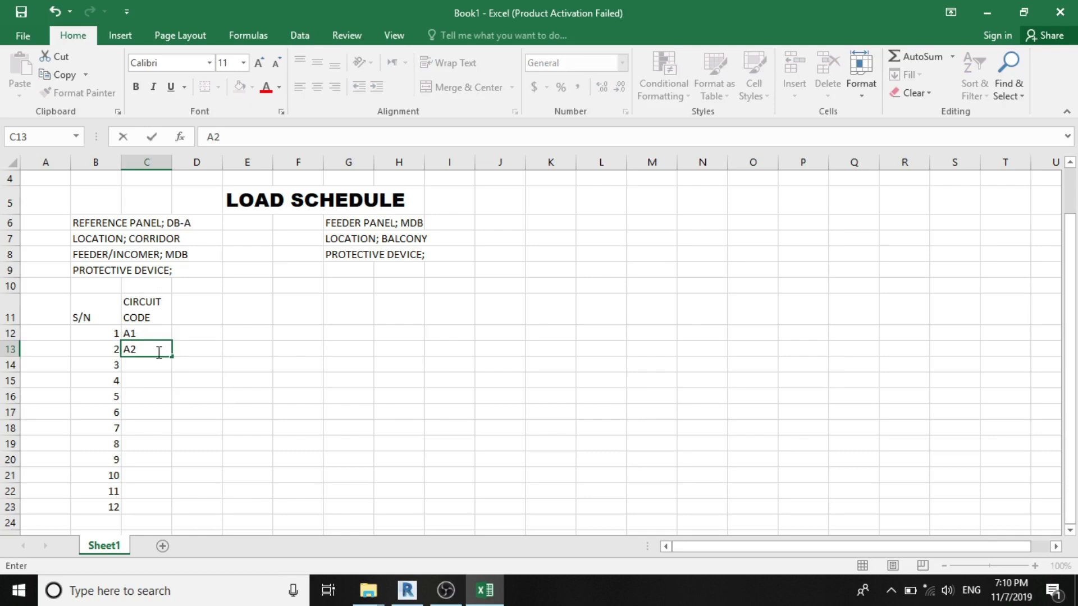
key("Return")
type("A3")
key("Return")
type("A4")
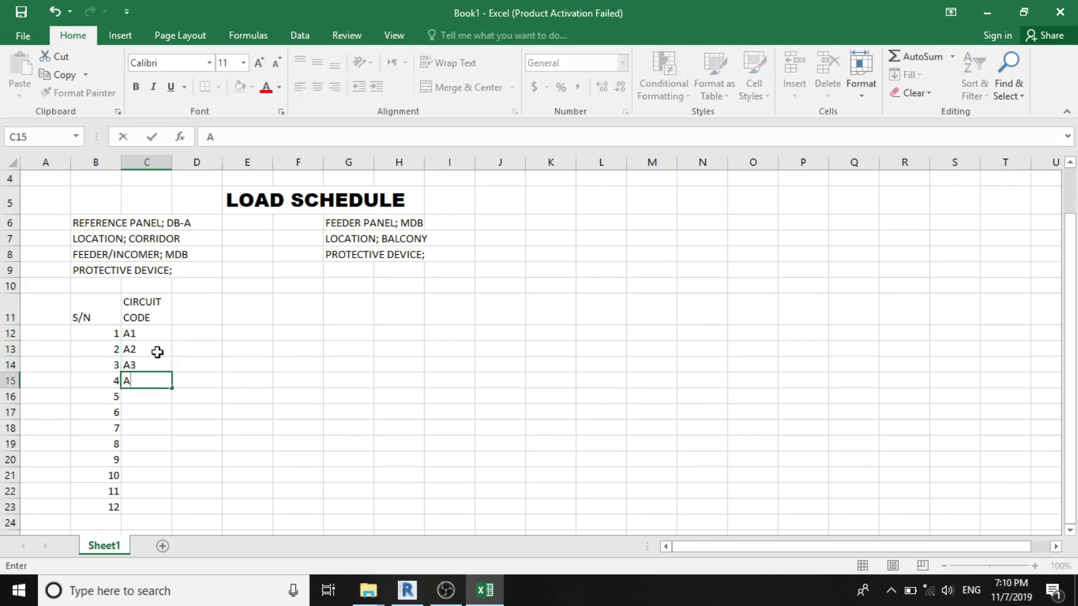
key("Return")
type("A5")
key("Return")
type("A6")
key("Return")
type("A7")
key("Return")
type("A8")
key("Return")
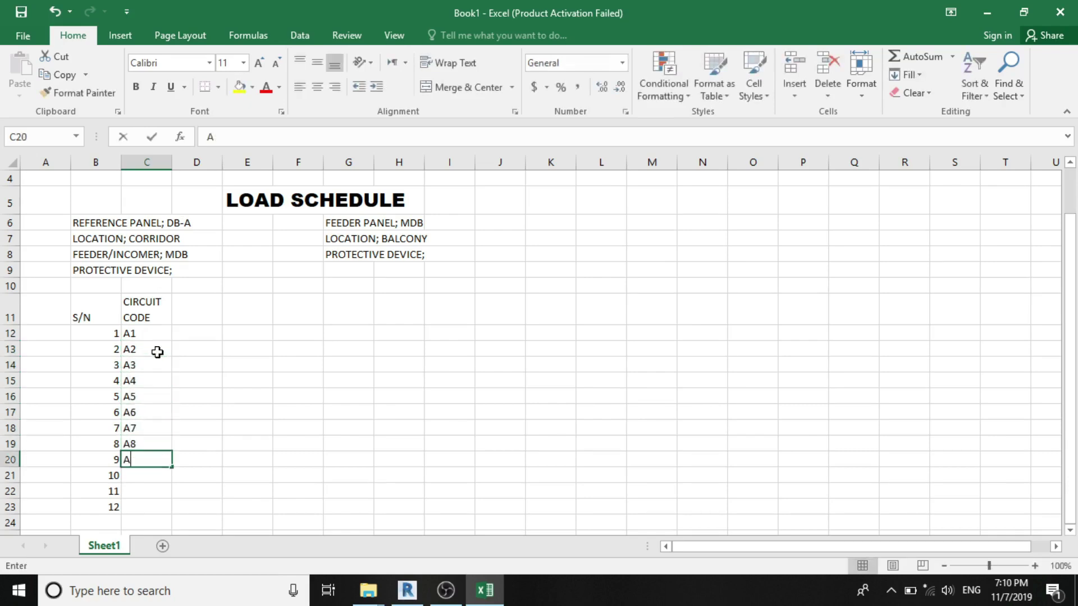
type("A9 A10")
Add the final circuit codes A11 and A12 to complete column C.
key("Return")
type("A11")
key("Return")
type("A12")
left_click(203, 396)
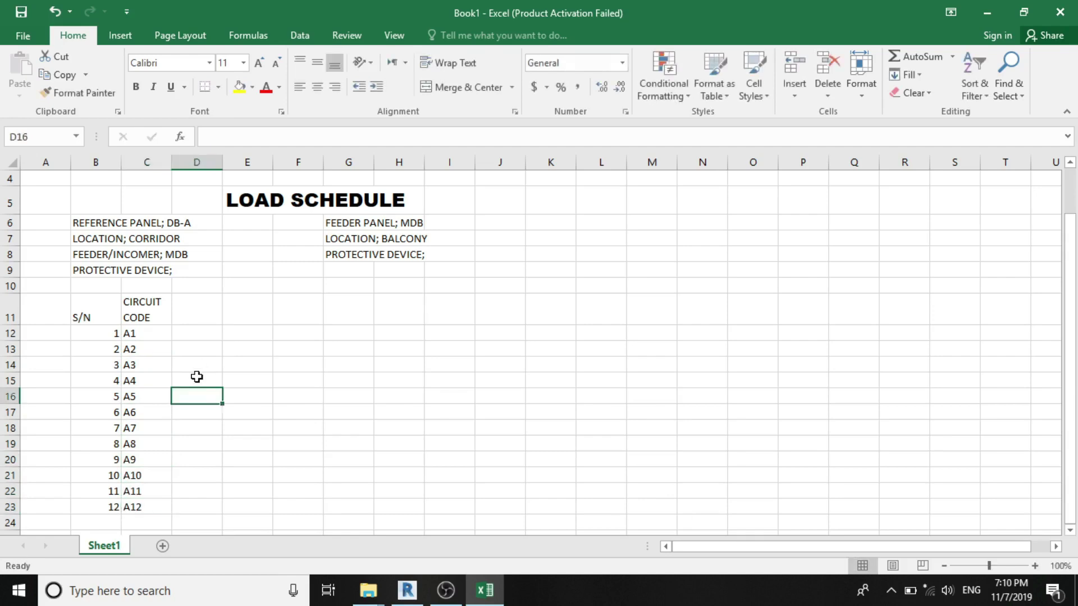
left_click(183, 311)
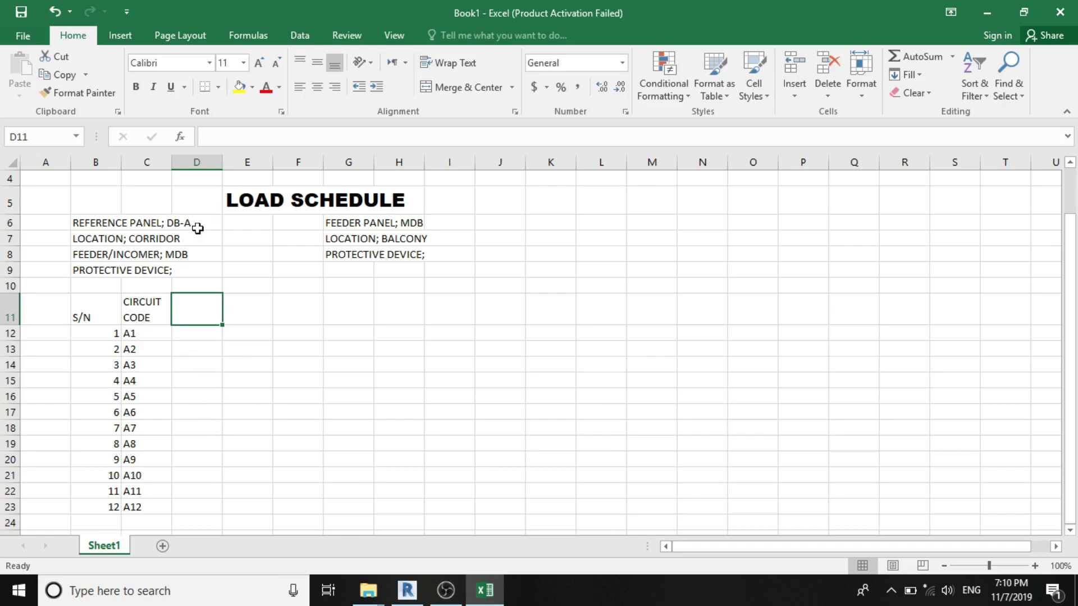
Enter the MCB (A) header in D11.
double_click(196, 309)
type("MC")
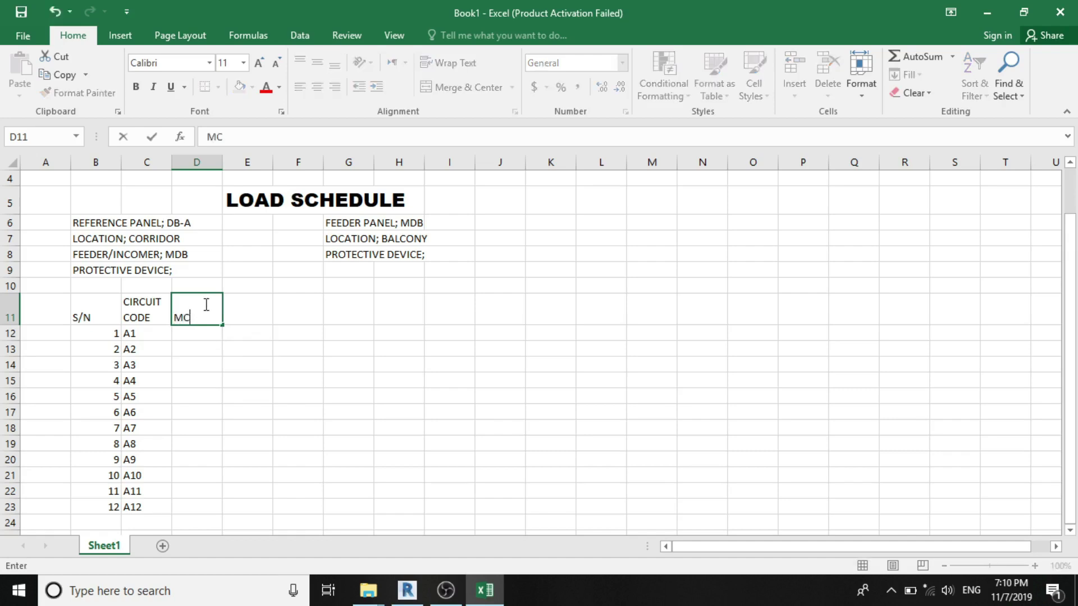
type("B (A)")
left_click(343, 381)
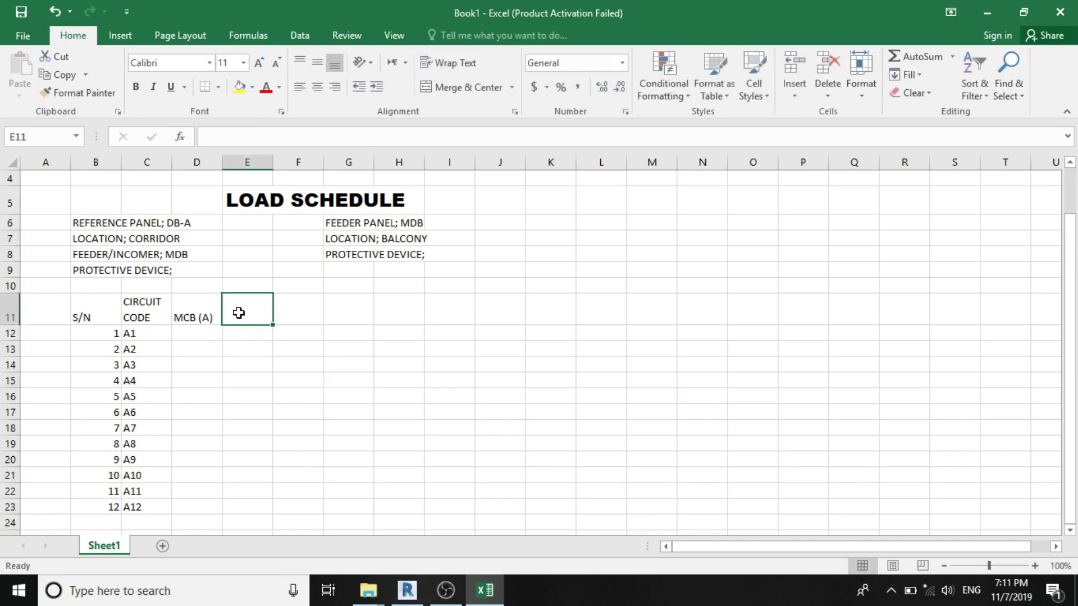
Add the CABLE SIZES (mm) header in E11 with wrapped text.
type("CA")
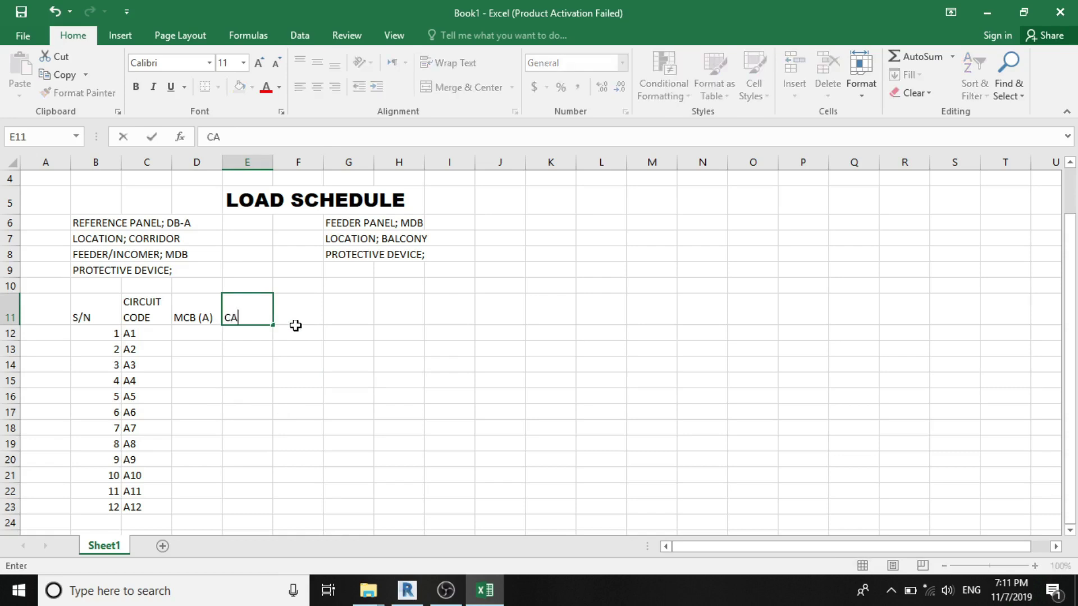
type("BLE SIZES (mm")
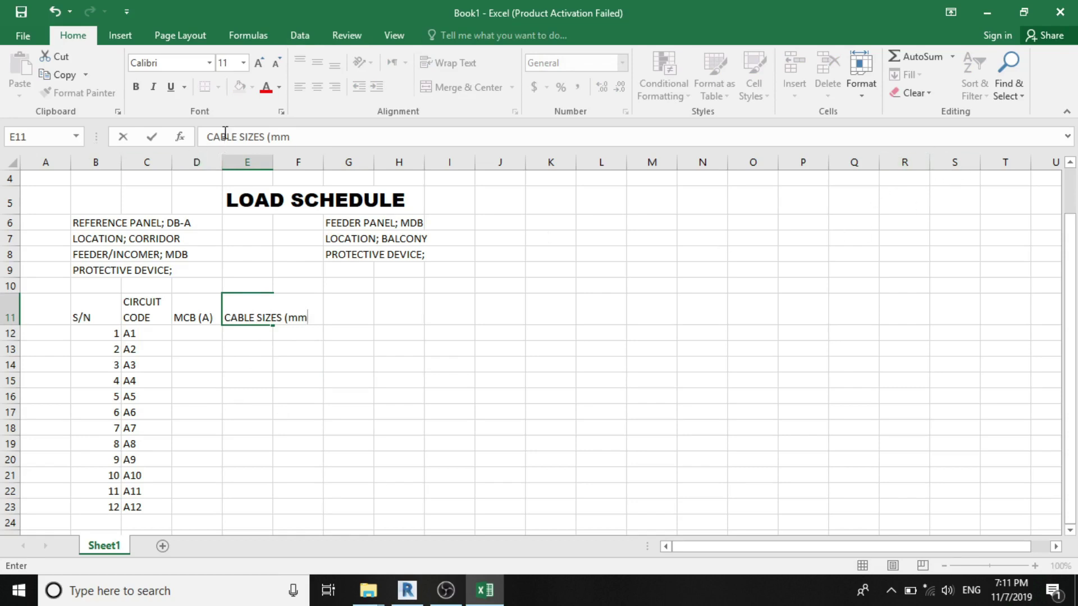
type(")")
key("Return")
left_click(263, 314)
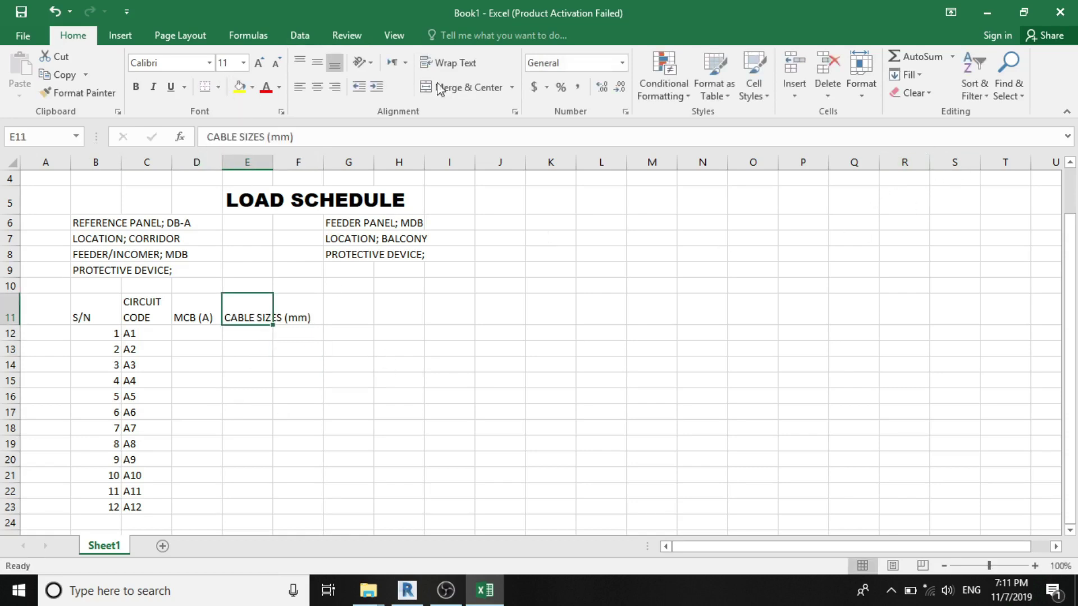
left_click(444, 63)
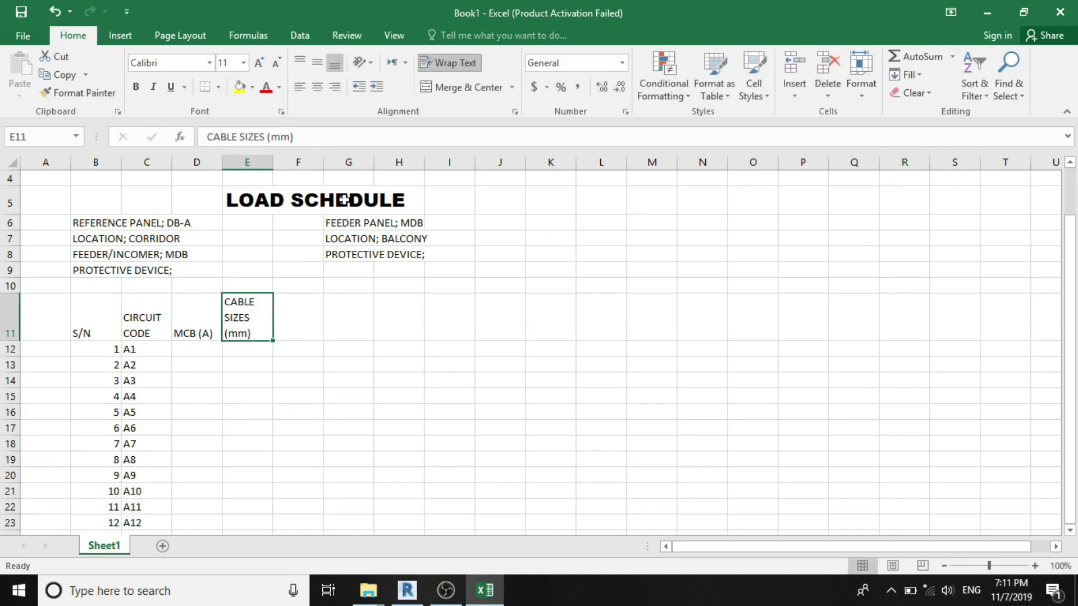
double_click(235, 334)
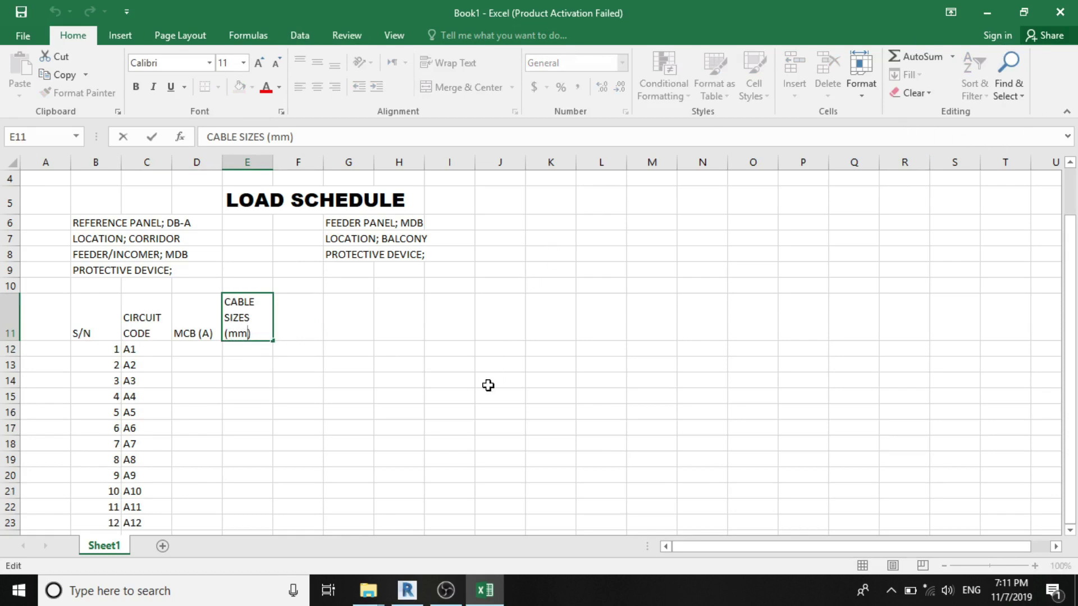
Insert a superscript two so the E11 header reads CABLE SIZES (mm²).
left_click(130, 44)
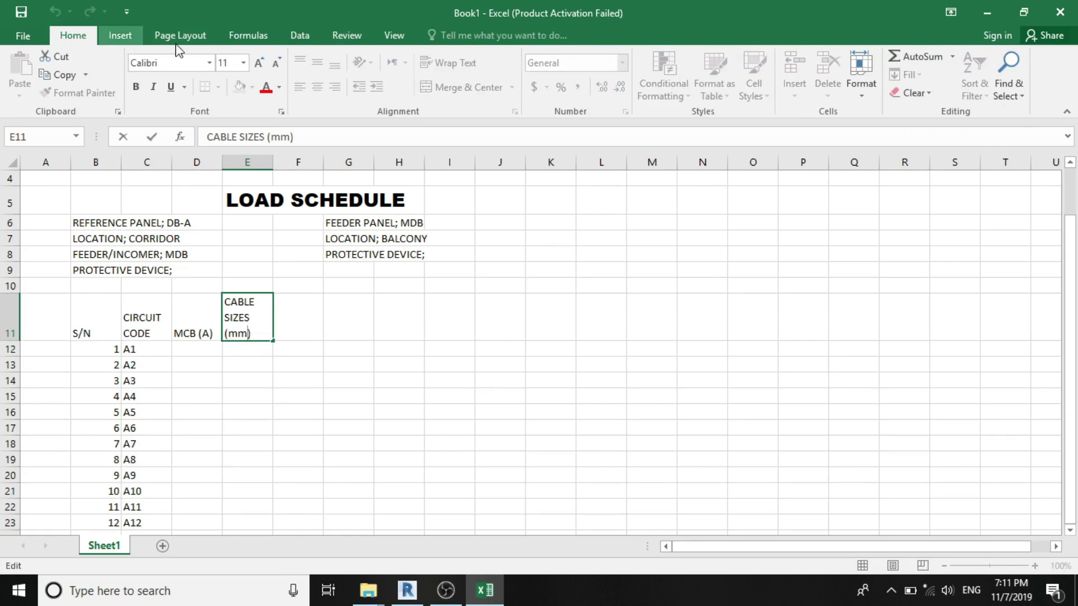
left_click(982, 76)
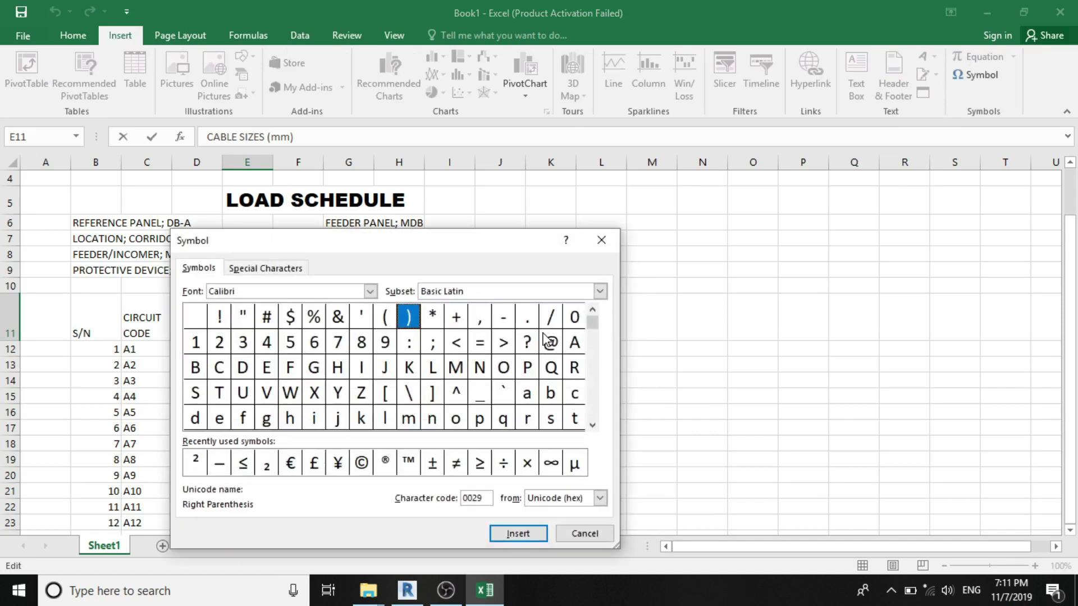
left_click(195, 464)
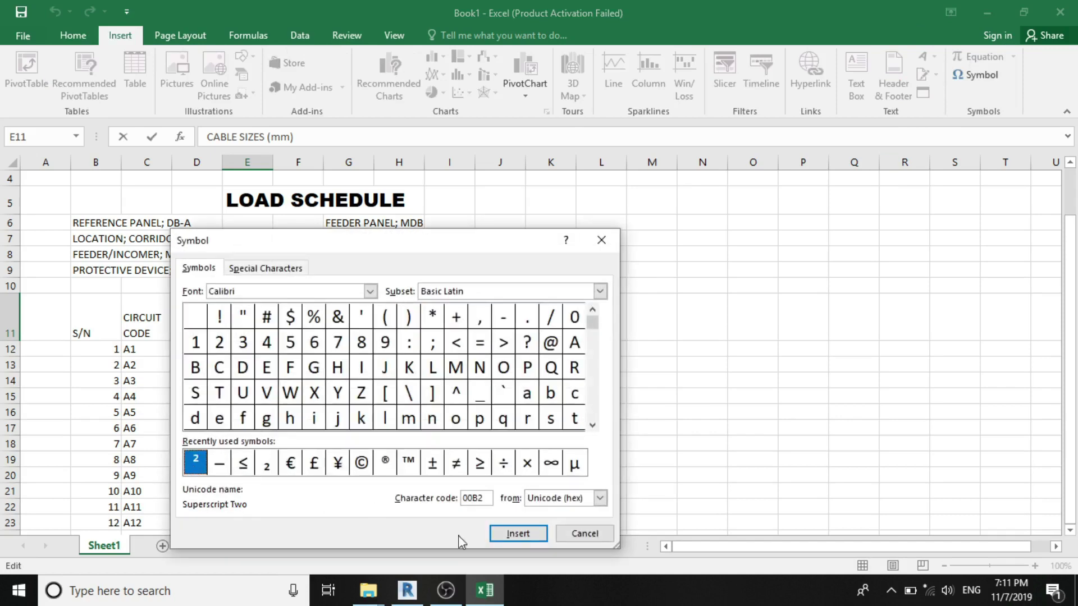
left_click(517, 533)
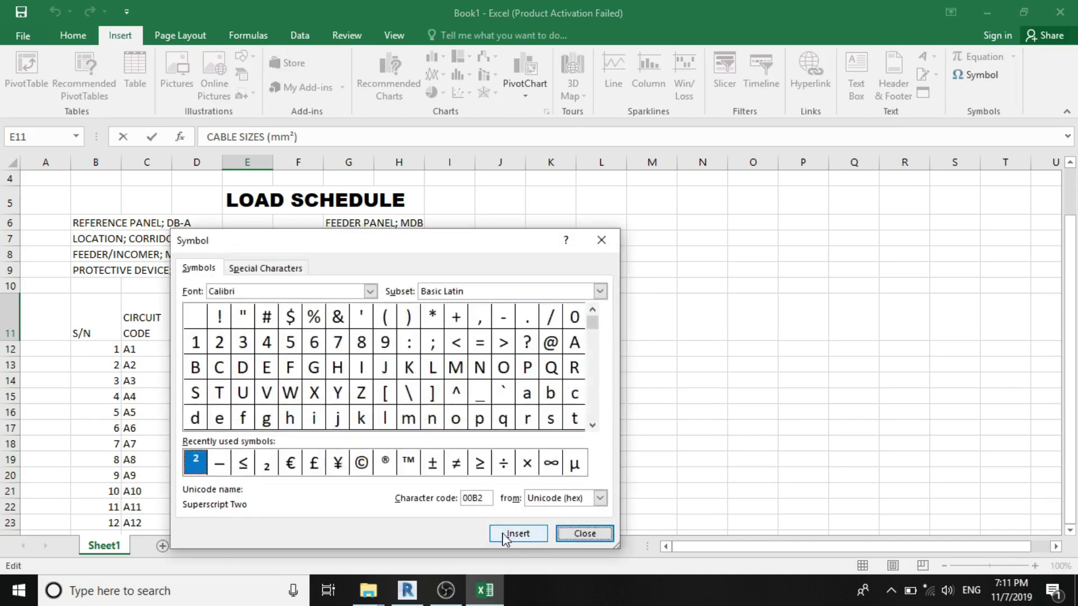
left_click(583, 534)
left_click(786, 335)
left_click(287, 331)
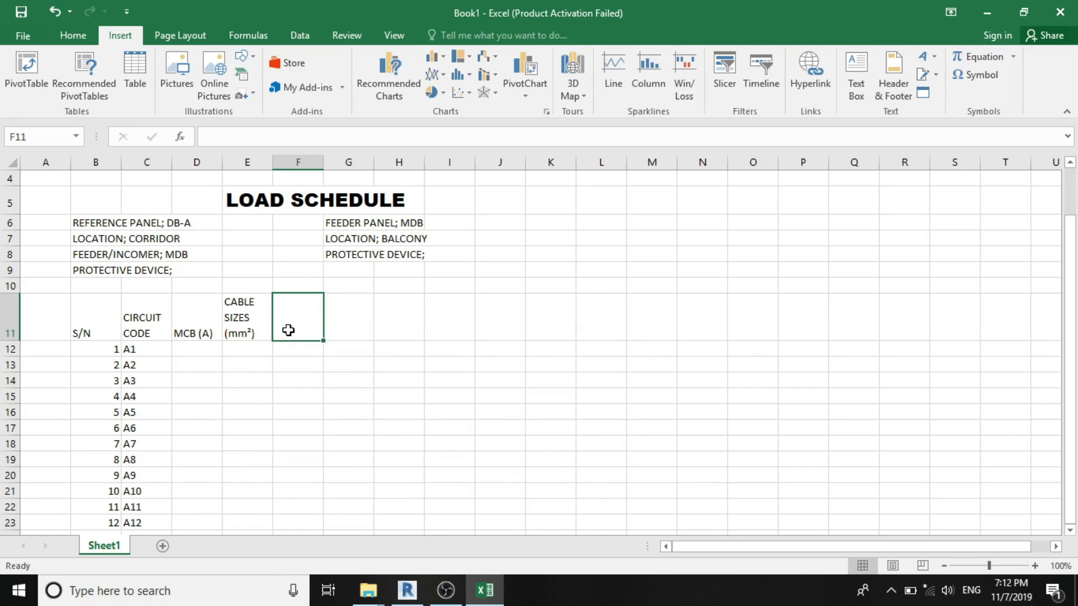
Add a wrapped LOAD PER POINT header in F11, correcting the LOAP typo.
type("lo")
type("OAP PER POINT")
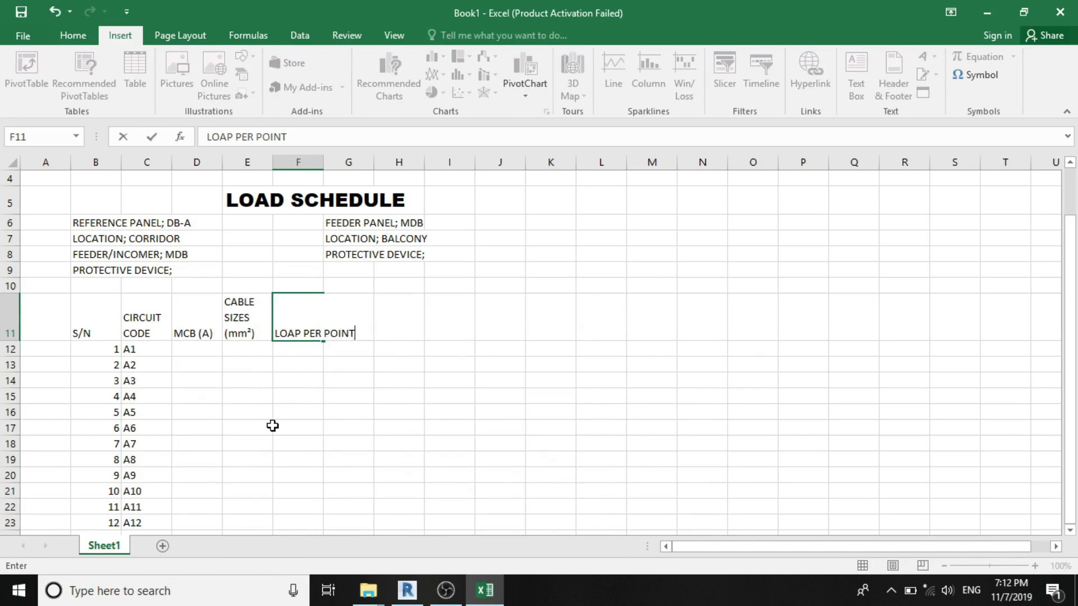
left_click(152, 136)
left_click(73, 35)
left_click(449, 62)
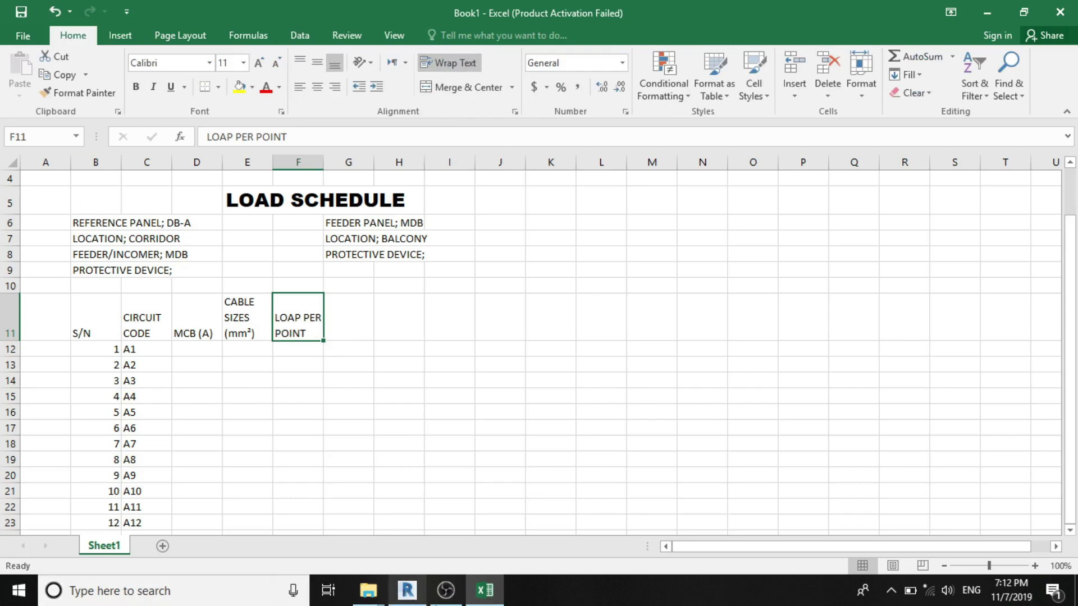
double_click(296, 317)
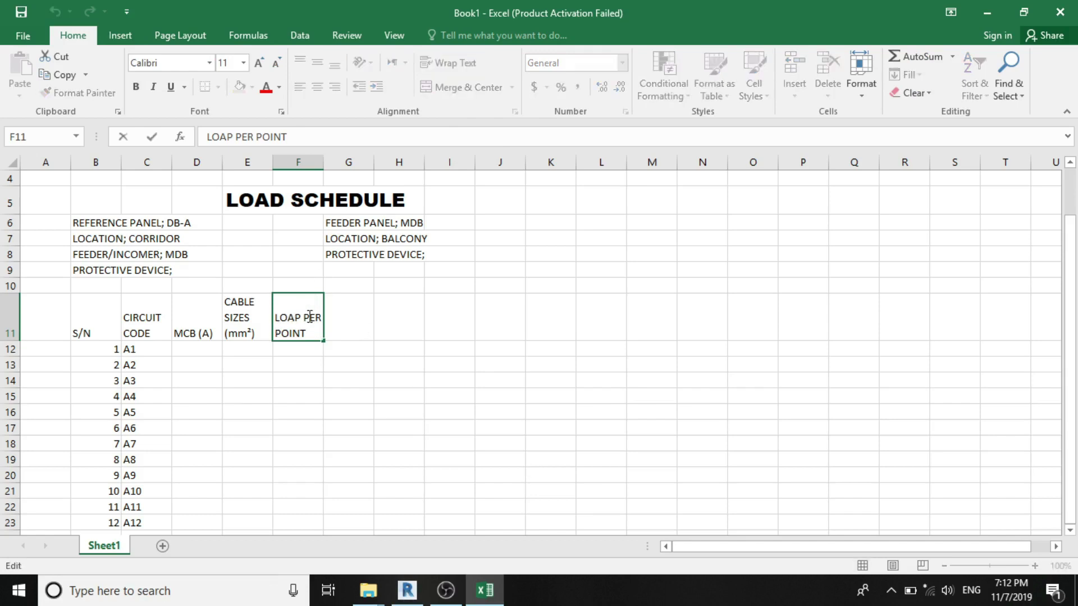
key("BackSpace")
type("D")
left_click(488, 381)
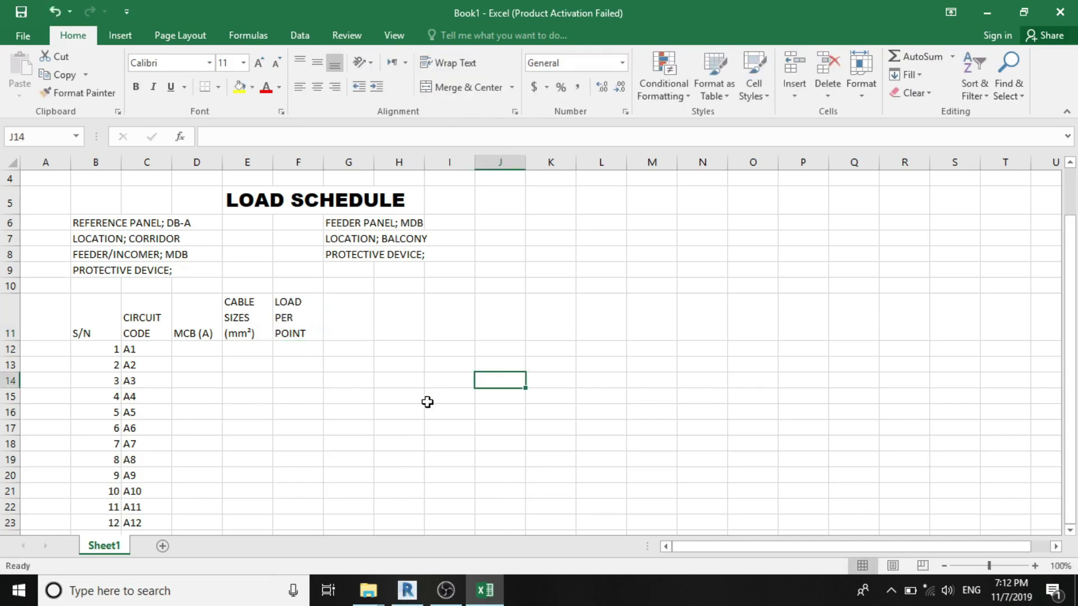
Type NO OF POINT IN A CIRCUIT as the G11 header.
left_click(359, 314)
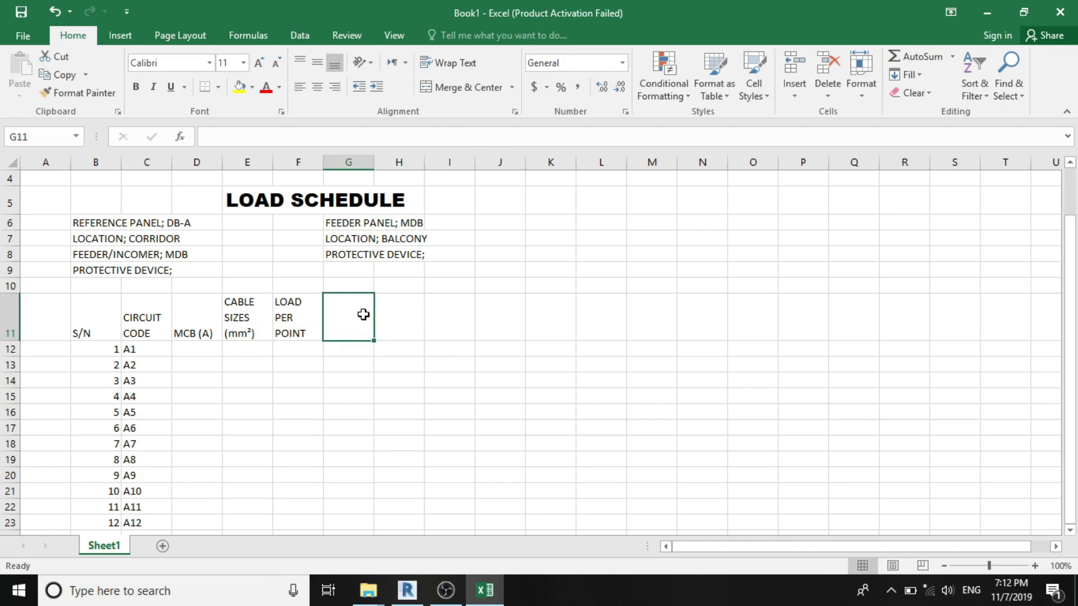
type("NO O")
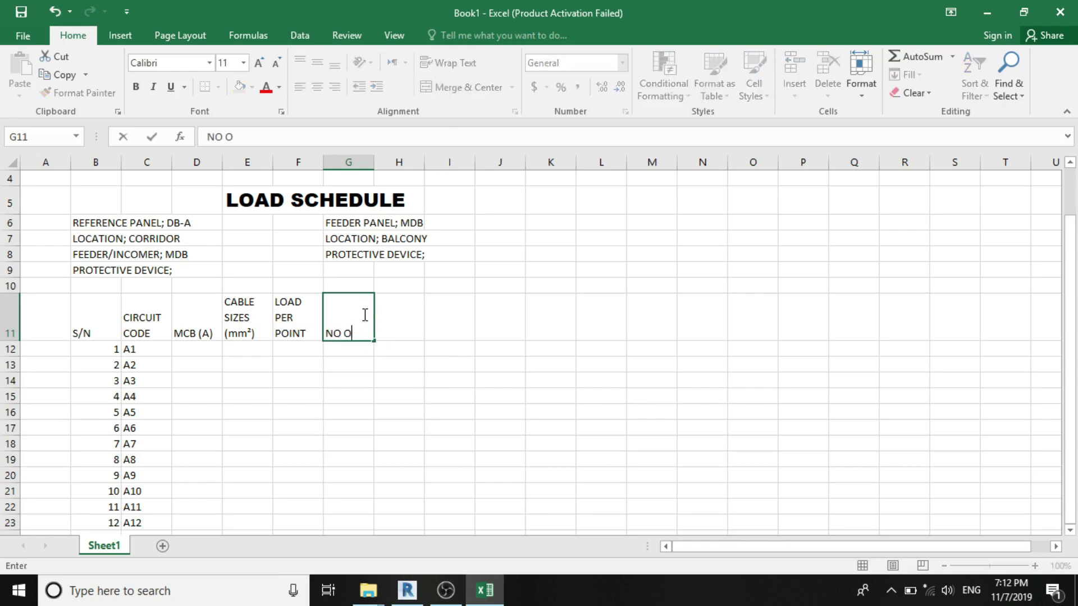
type("F POINT")
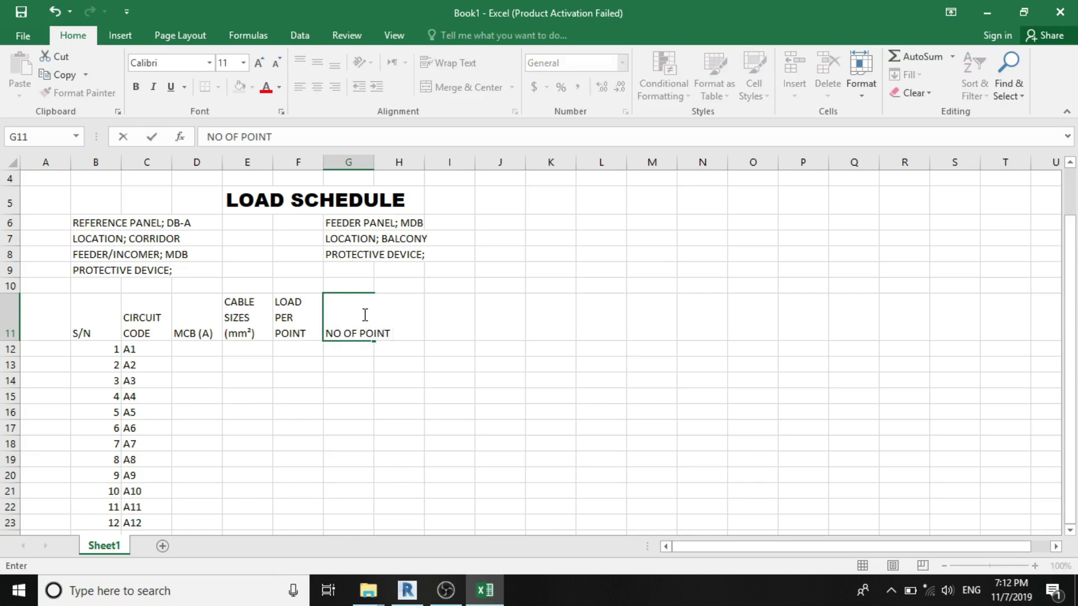
type("IN A CIRCUIT")
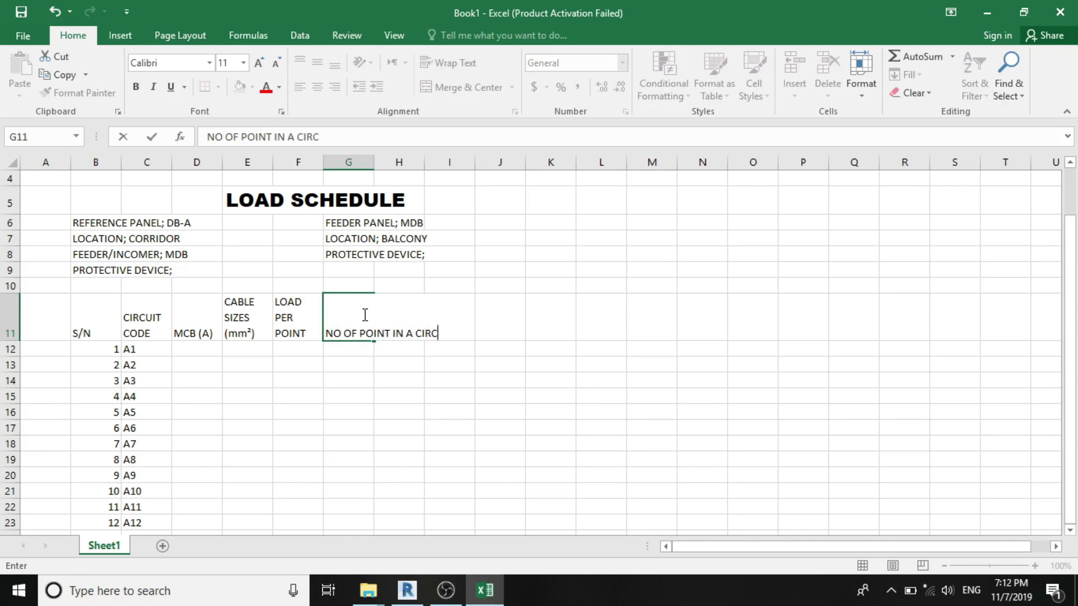
Enter DIVERSITY FACTOR in H11, widen column H, and wrap it onto two lines.
left_click(384, 339)
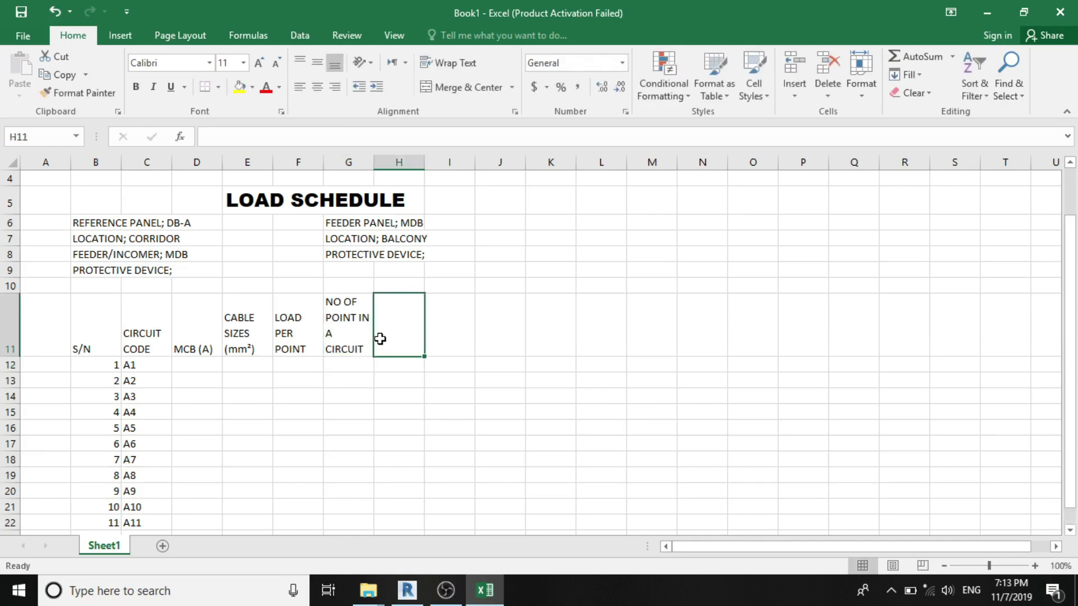
type("DIV")
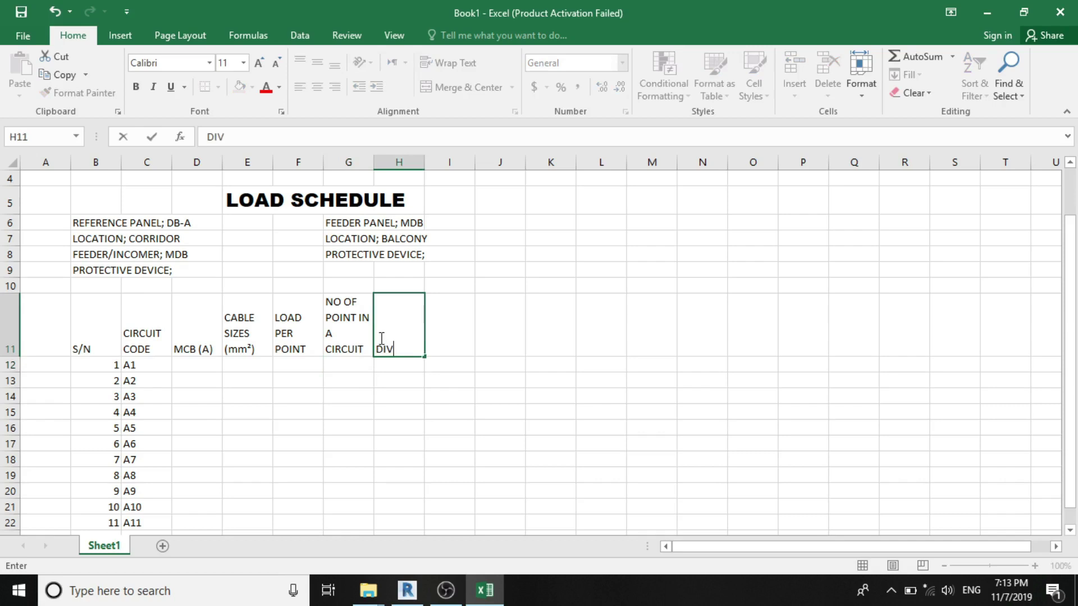
type("ERSITY FACTOR")
key("Return")
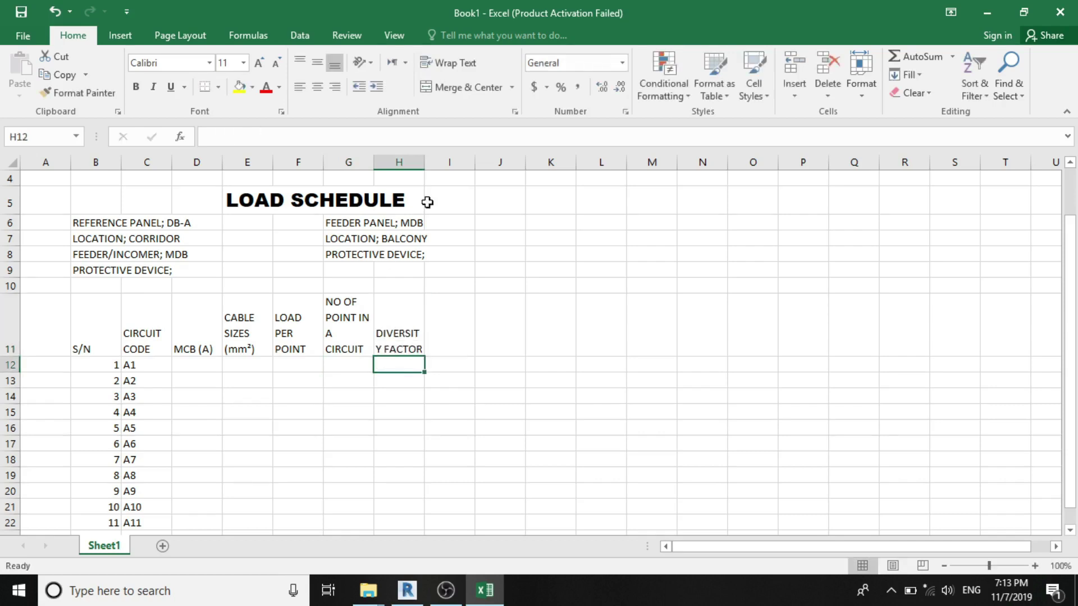
left_click_drag(424, 163, 428, 162)
left_click(402, 315)
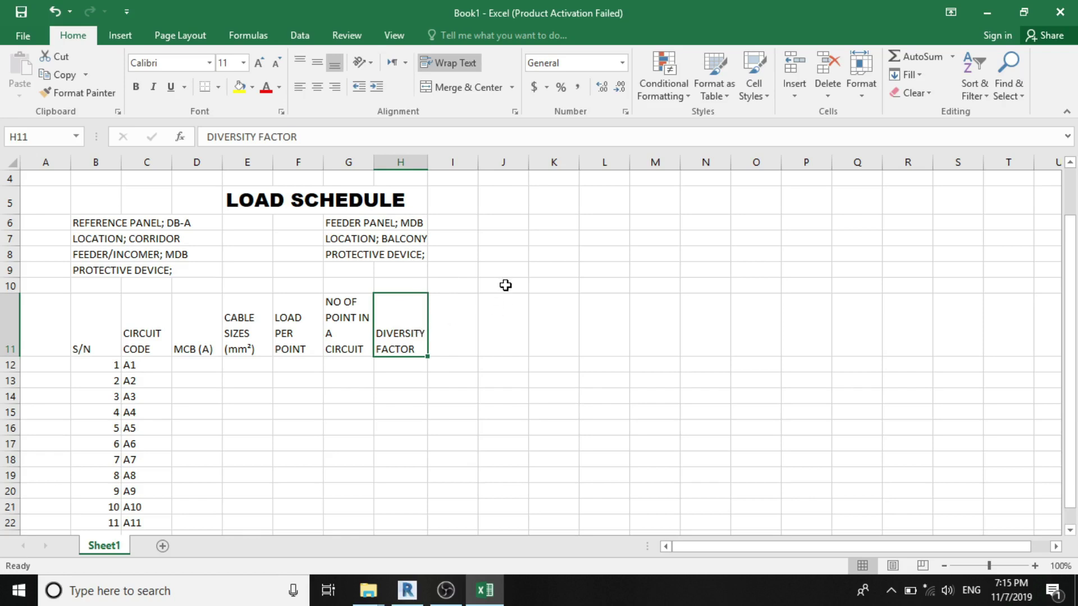
left_click(505, 285)
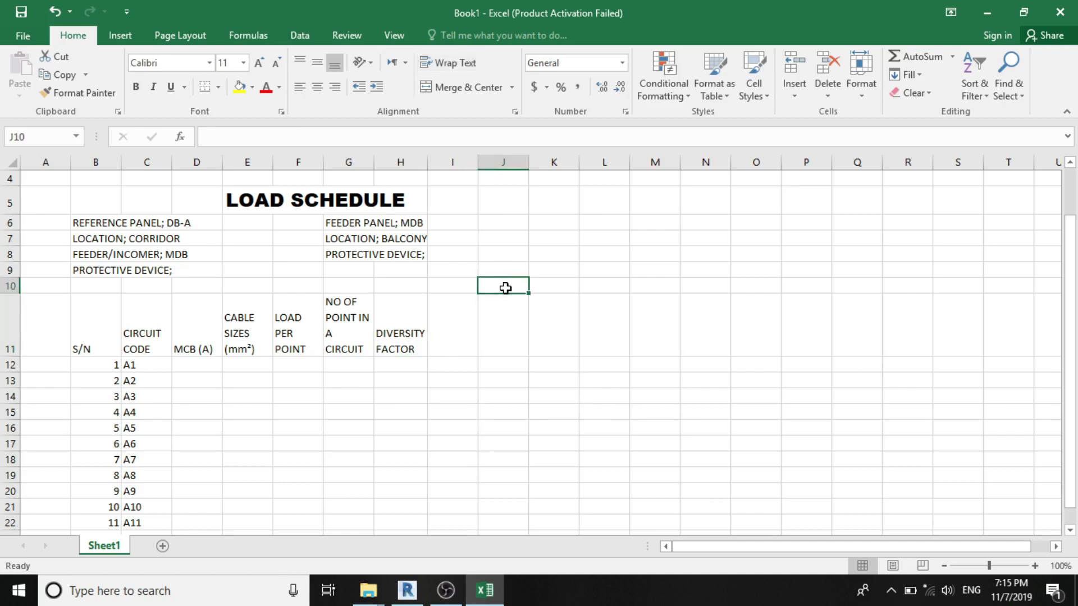
Type PHASE in J11 and insert a blank row 12 beneath the headers.
left_click(494, 335)
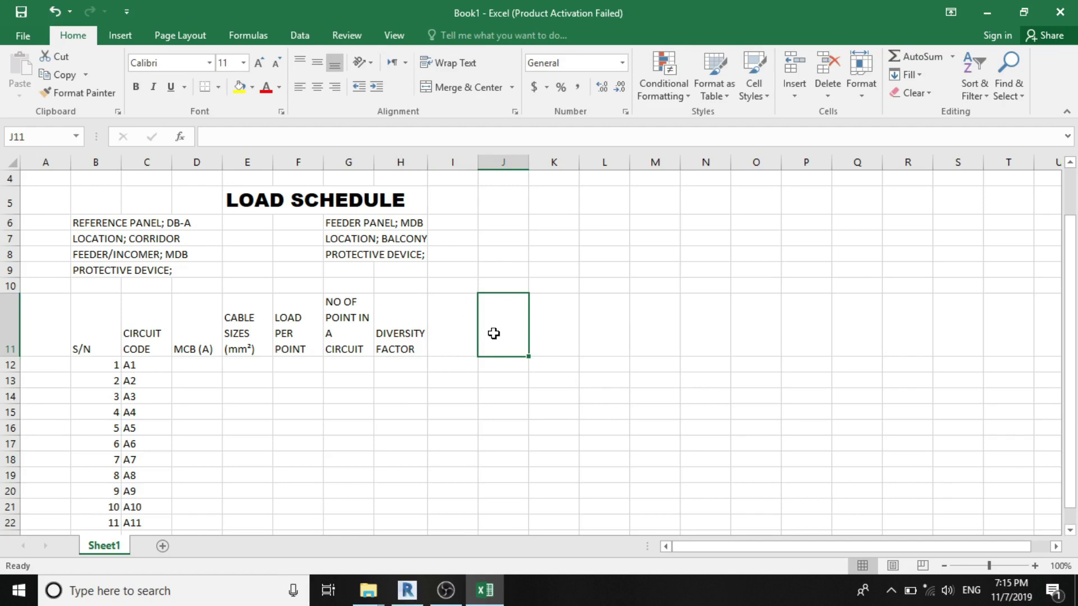
type("PH")
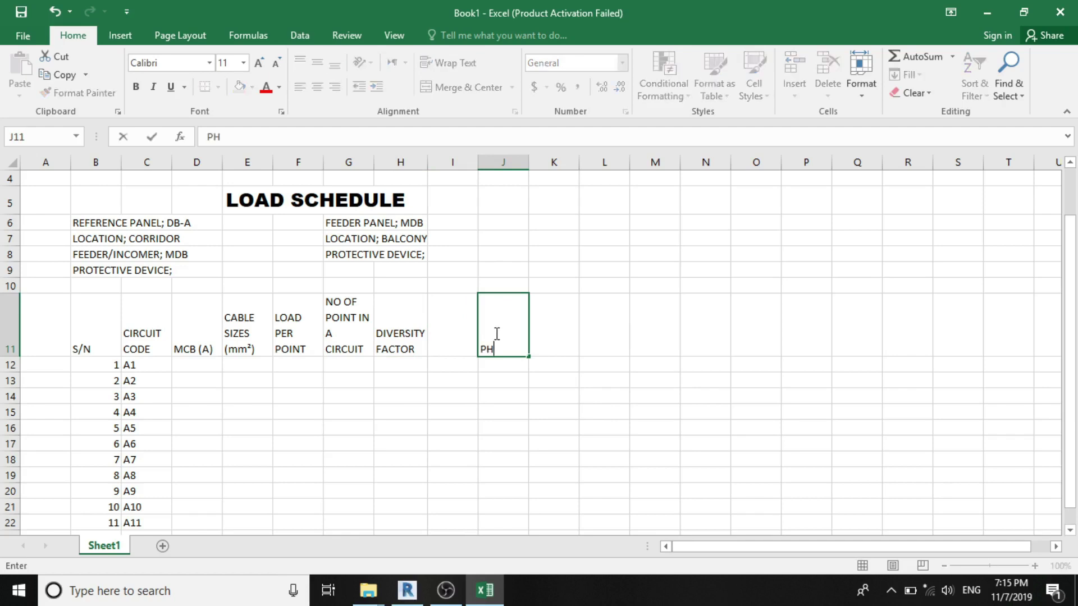
type("ASE")
right_click(12, 365)
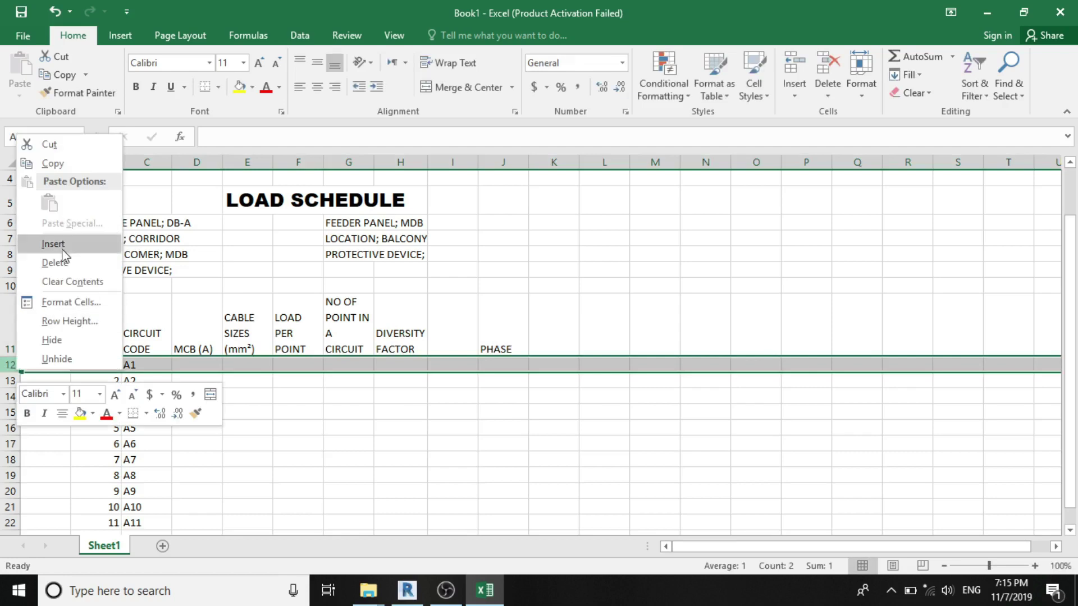
left_click(42, 414)
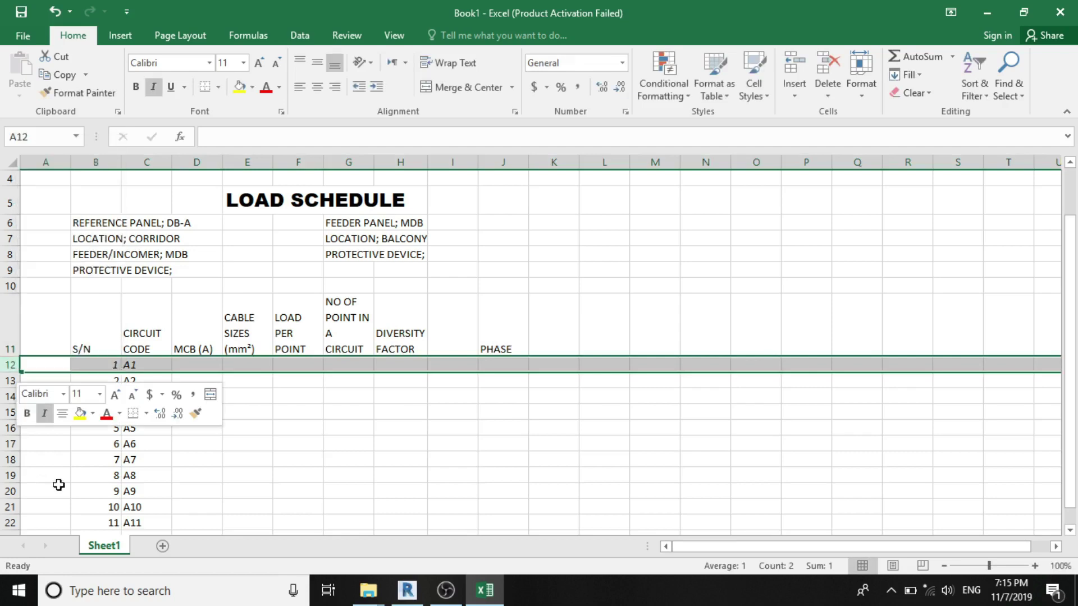
key("ctrl+z")
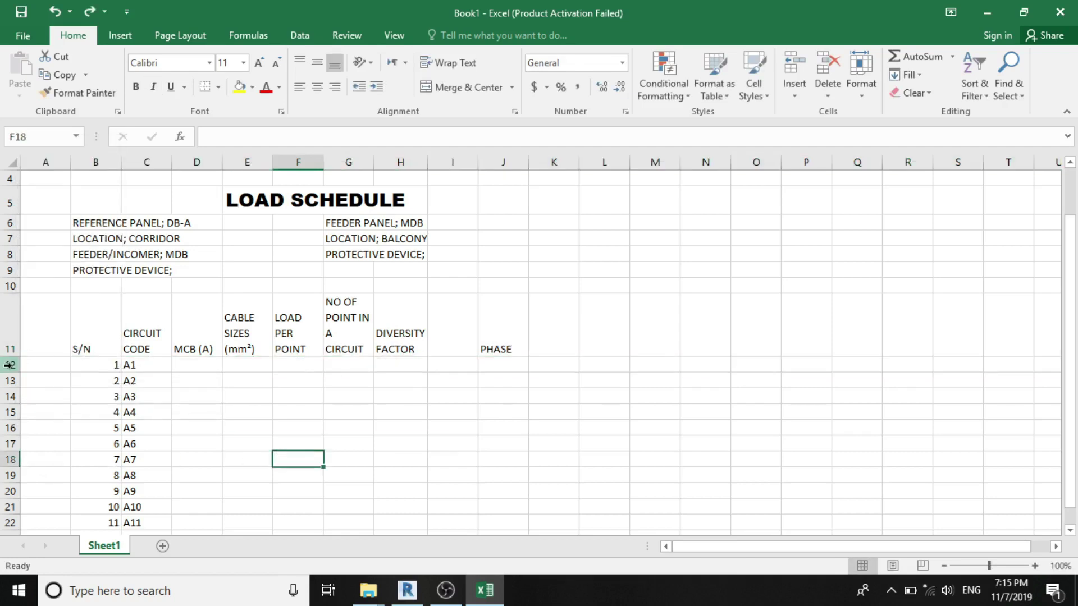
right_click(12, 365)
left_click(41, 239)
left_click(422, 442)
Fill I12, J12 and K12 with RED, YELLOW and BLUE.
left_click(443, 367)
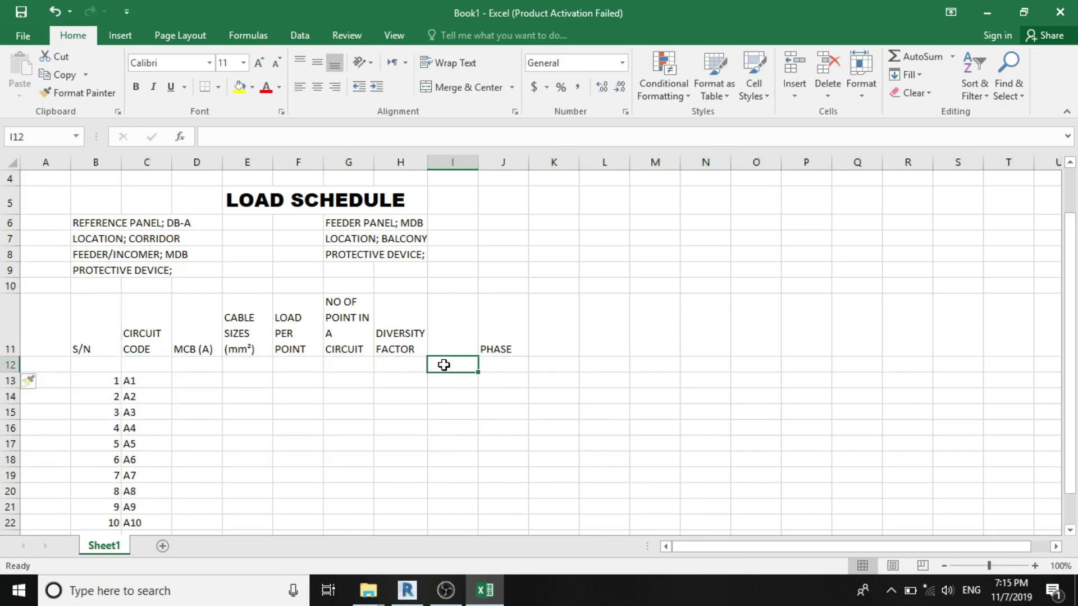
type("RED")
key("Return")
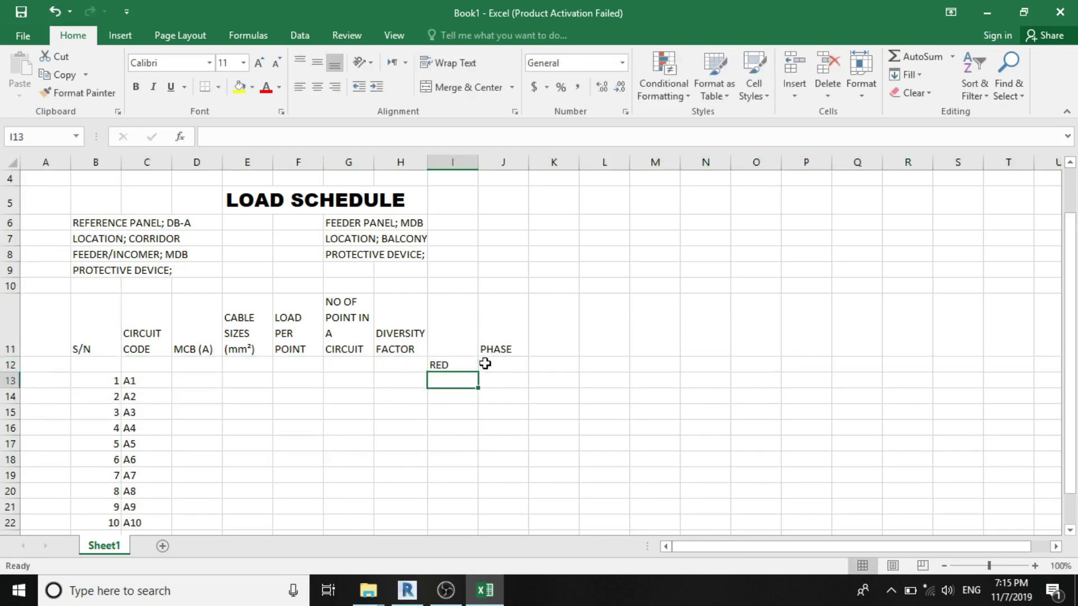
left_click(486, 362)
type("Y")
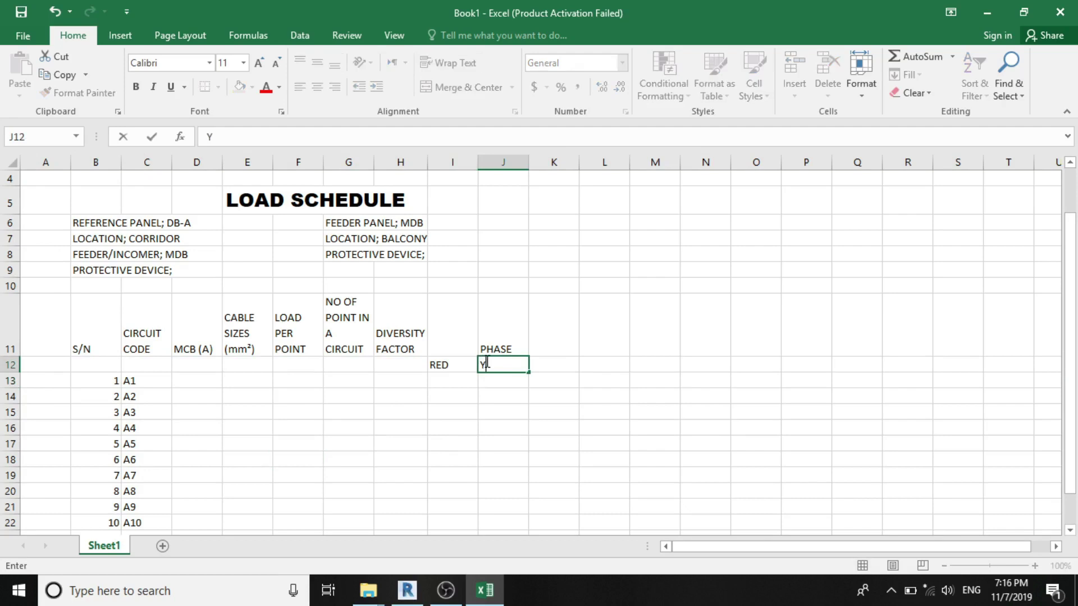
type("ELLOW")
left_click(557, 366)
type("B")
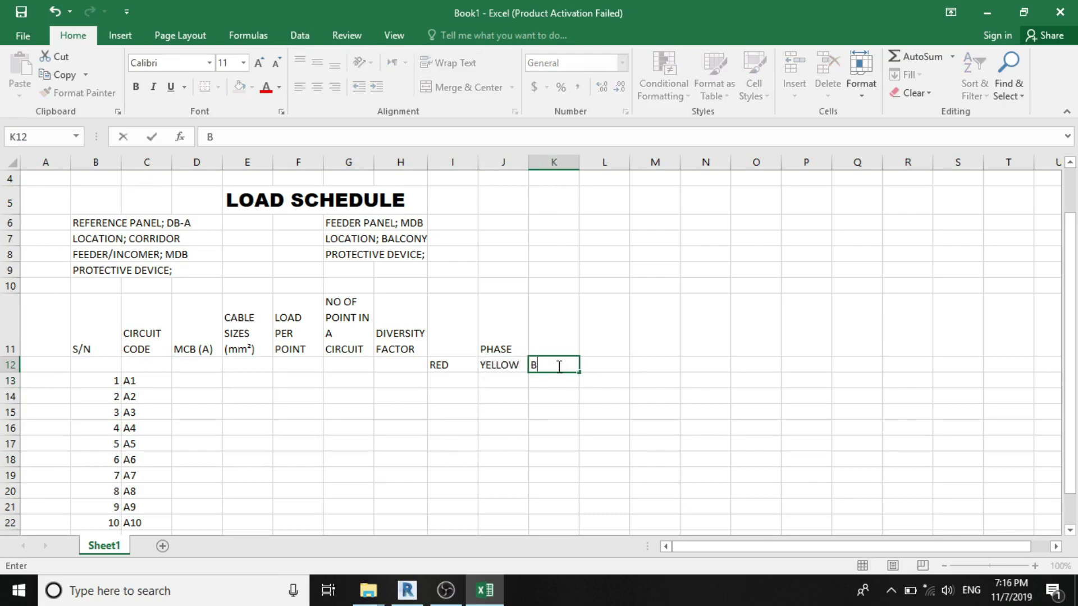
type("LUE")
Add the CIRCUIT DESCRIPTION header in L11 and widen column L to fit.
left_click(609, 327)
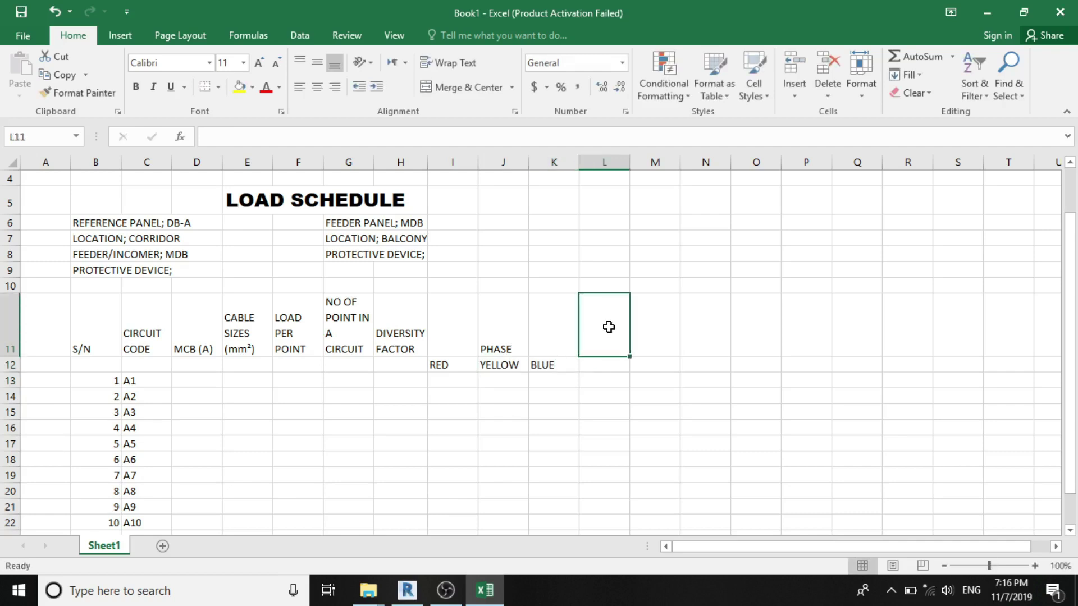
type("CIR")
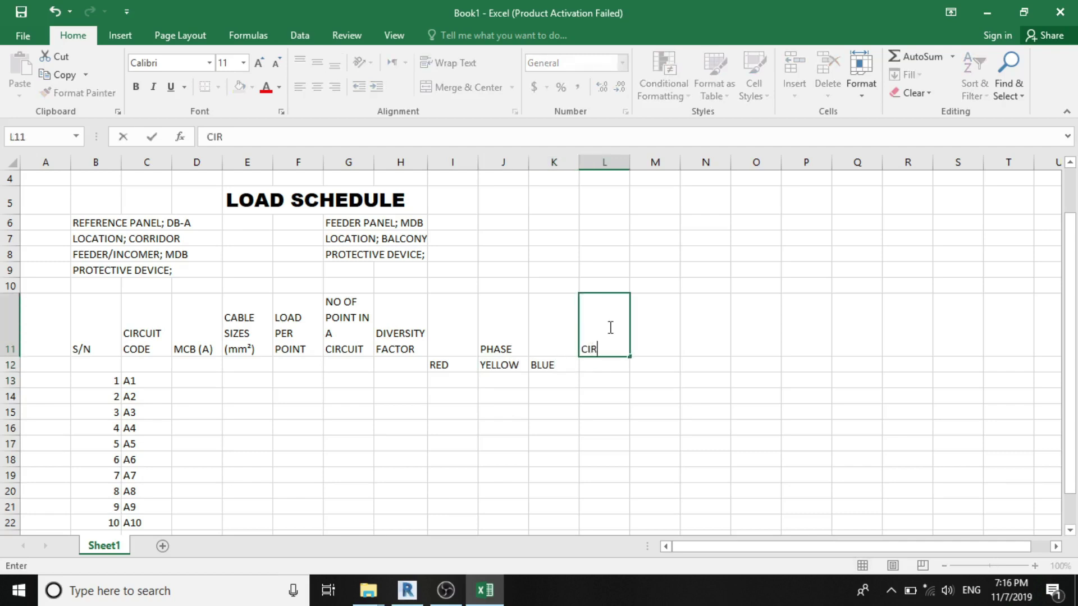
type("CUIT DES")
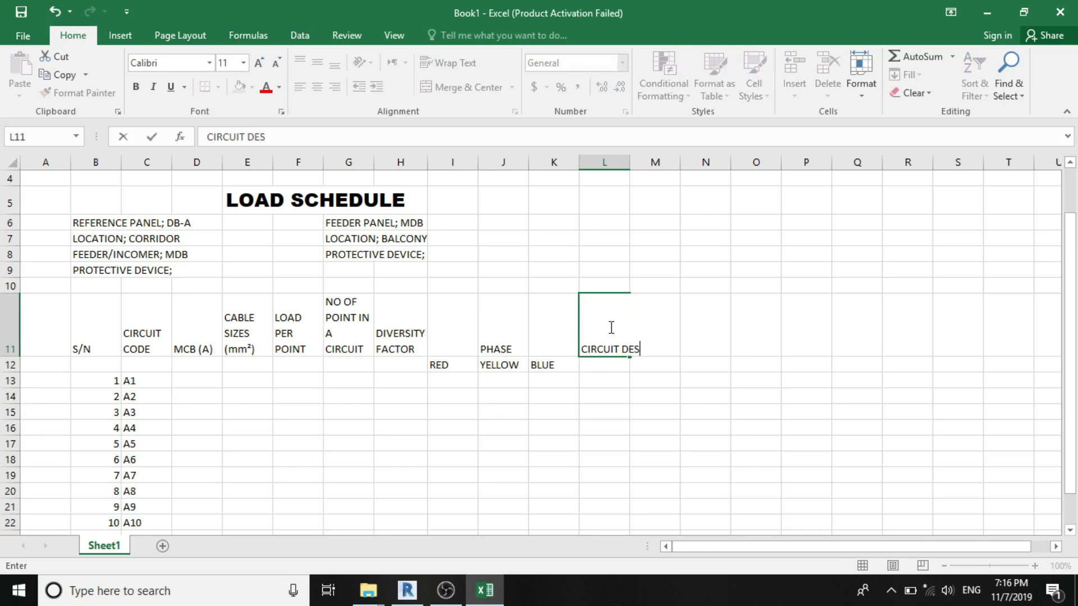
type("CRIPTION")
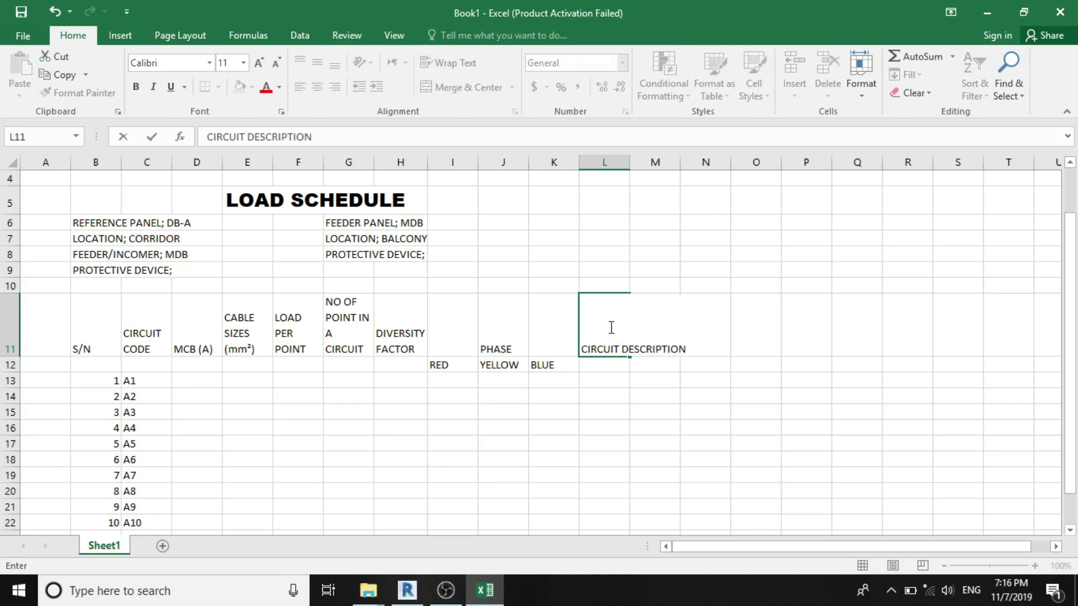
key("Return")
left_click_drag(631, 169, 649, 169)
scroll(746, 304, "down", 2)
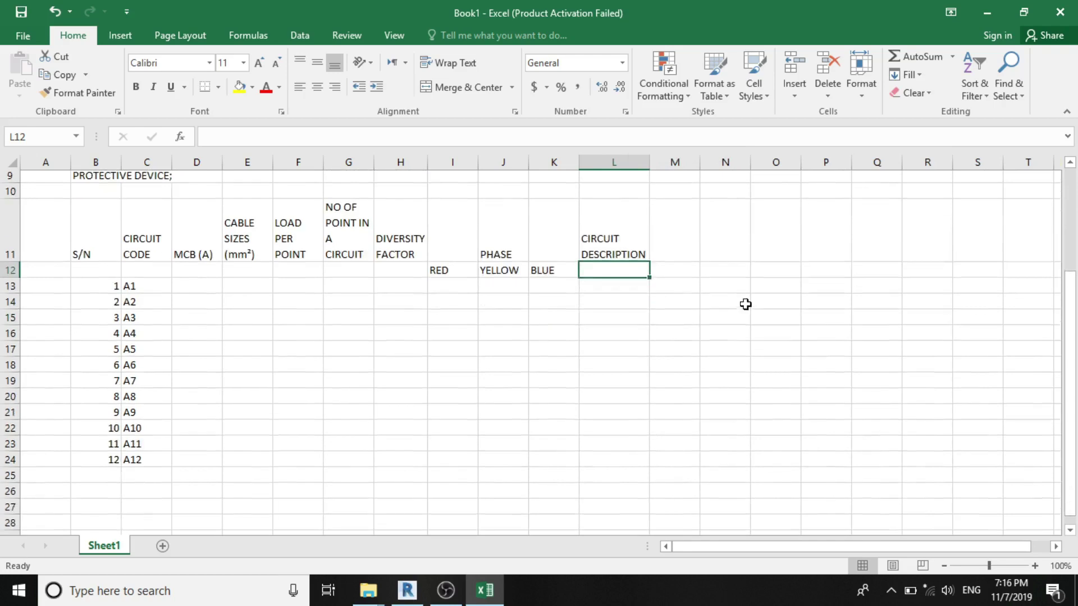
Apply All Borders to B11:L24, from the S/N header through the A12 row.
scroll(184, 399, "up", 2)
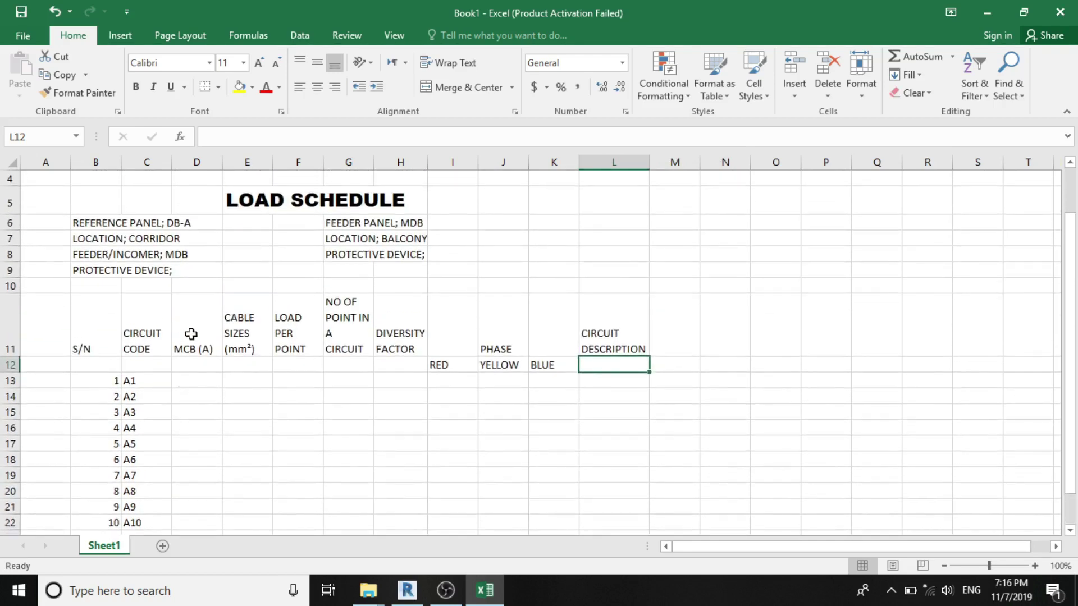
left_click(81, 351)
scroll(112, 315, "down", 1)
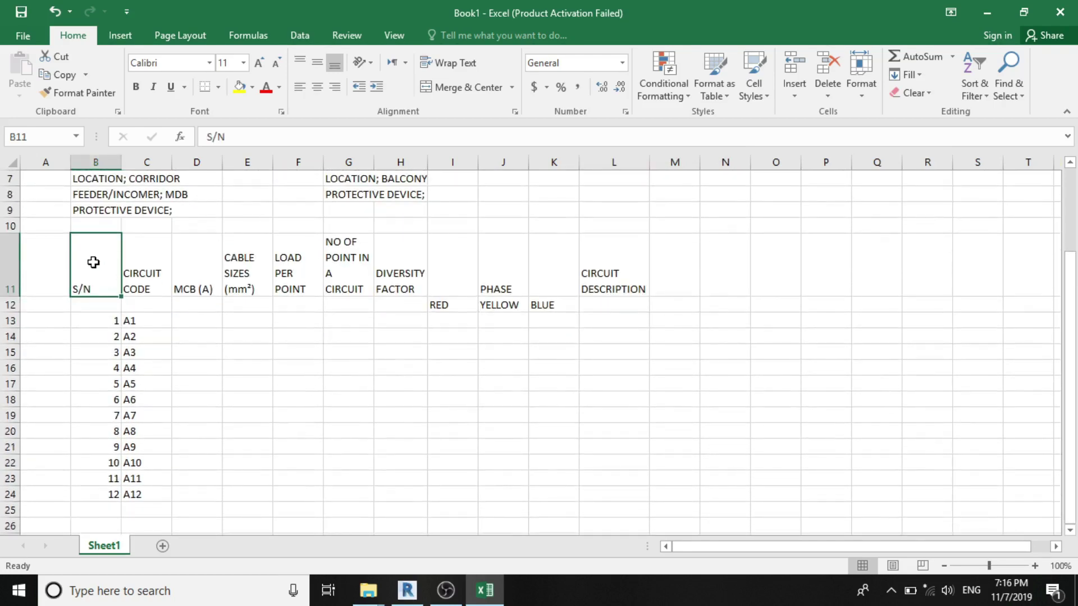
left_click_drag(93, 262, 602, 500)
left_click(218, 87)
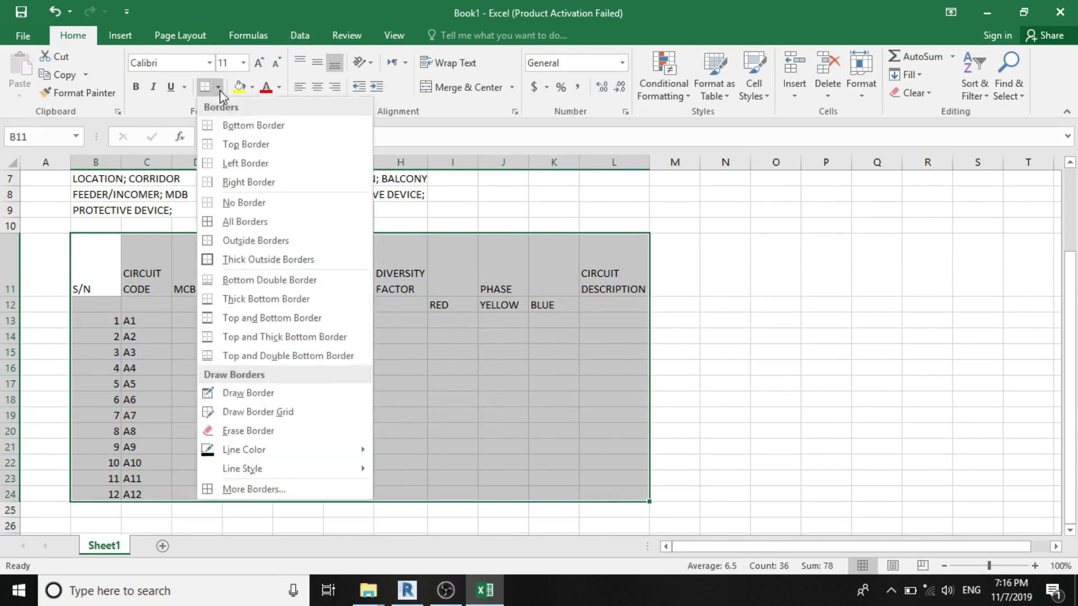
left_click(247, 225)
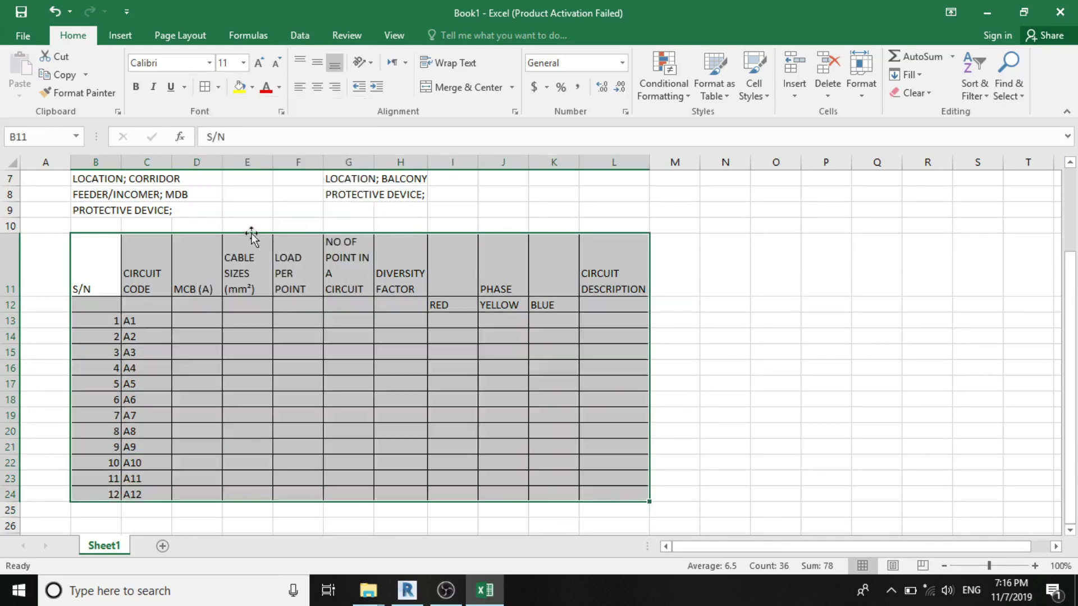
left_click(797, 348)
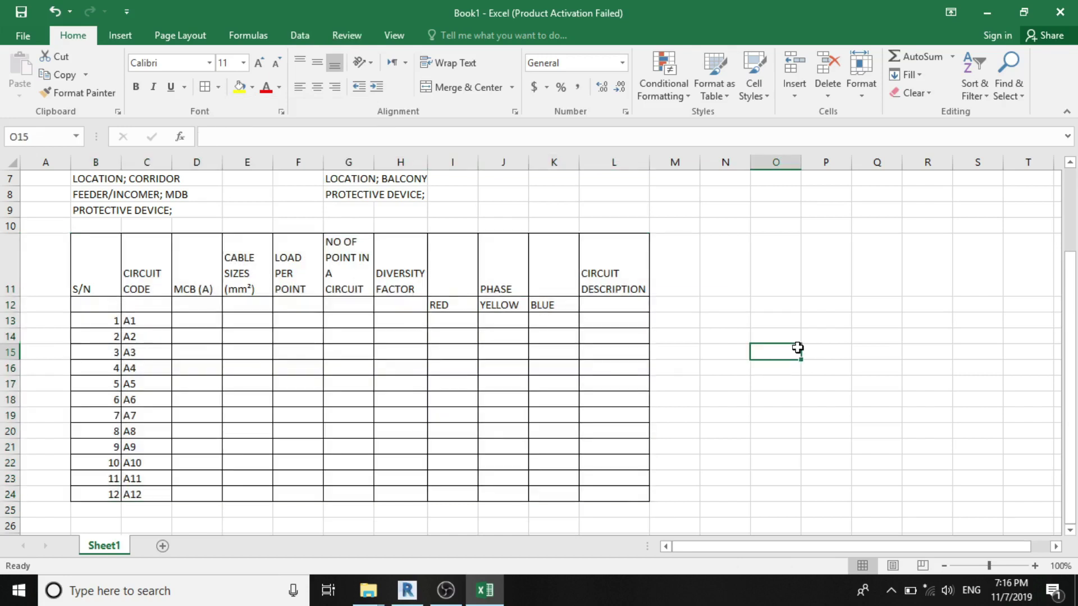
Remove the borders from B12:H12, then apply a new border choice to them.
left_click(116, 300)
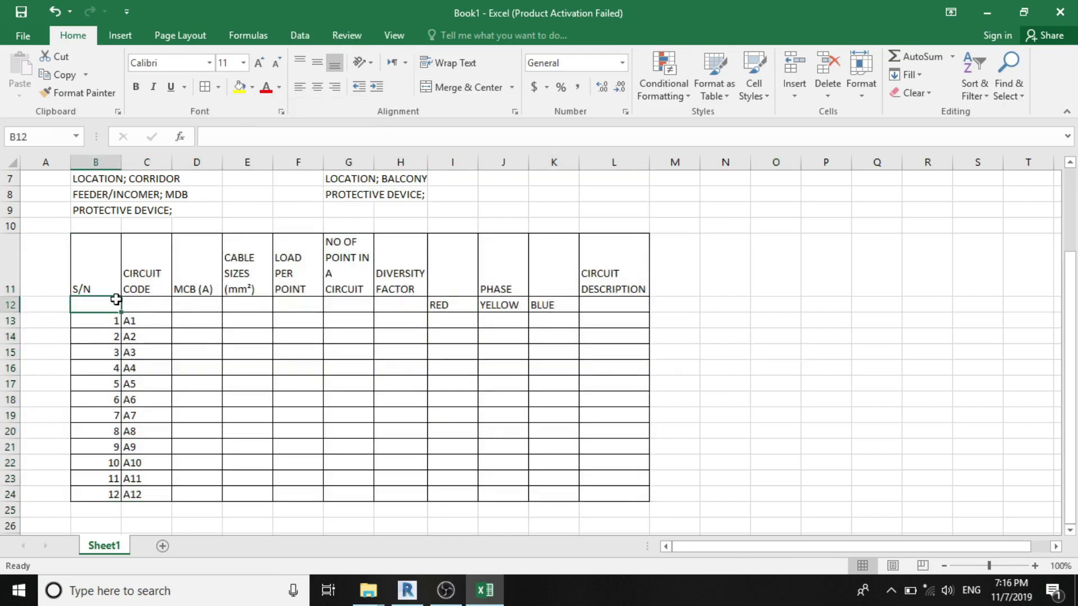
left_click_drag(116, 300, 397, 308)
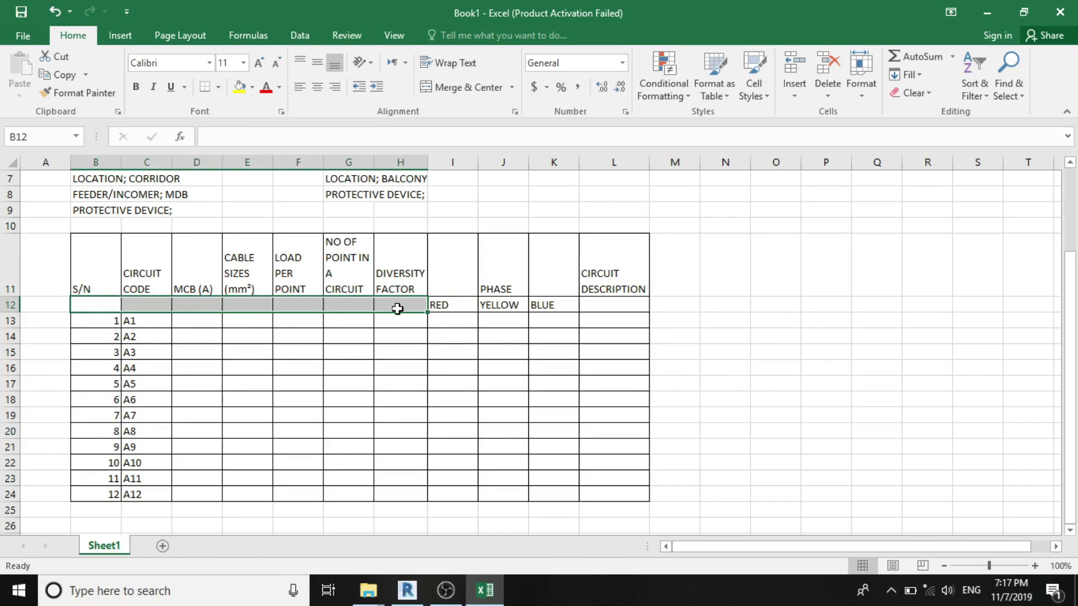
left_click(218, 88)
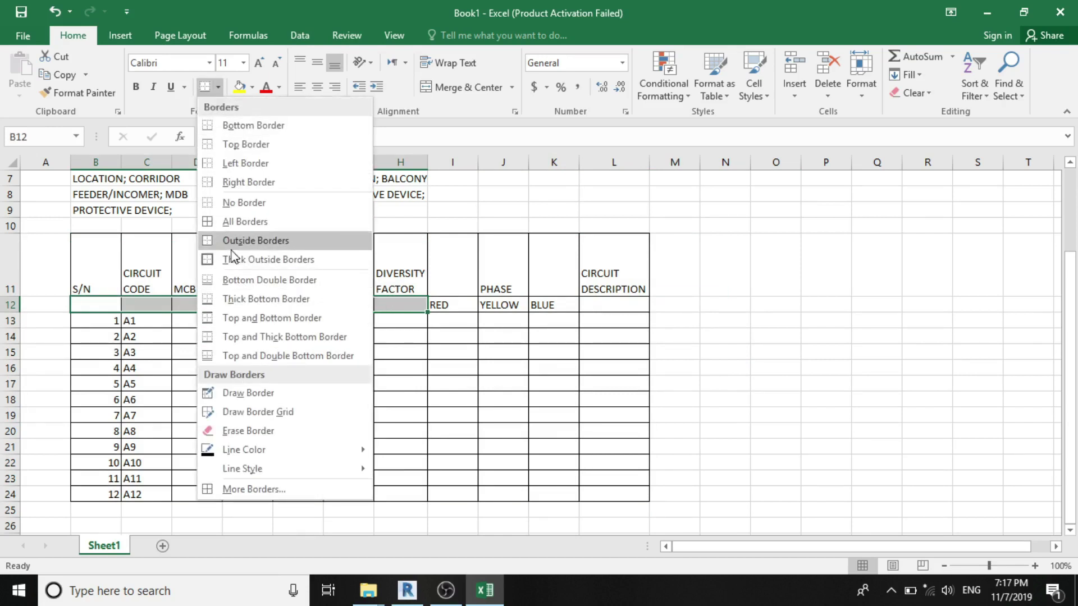
left_click(257, 203)
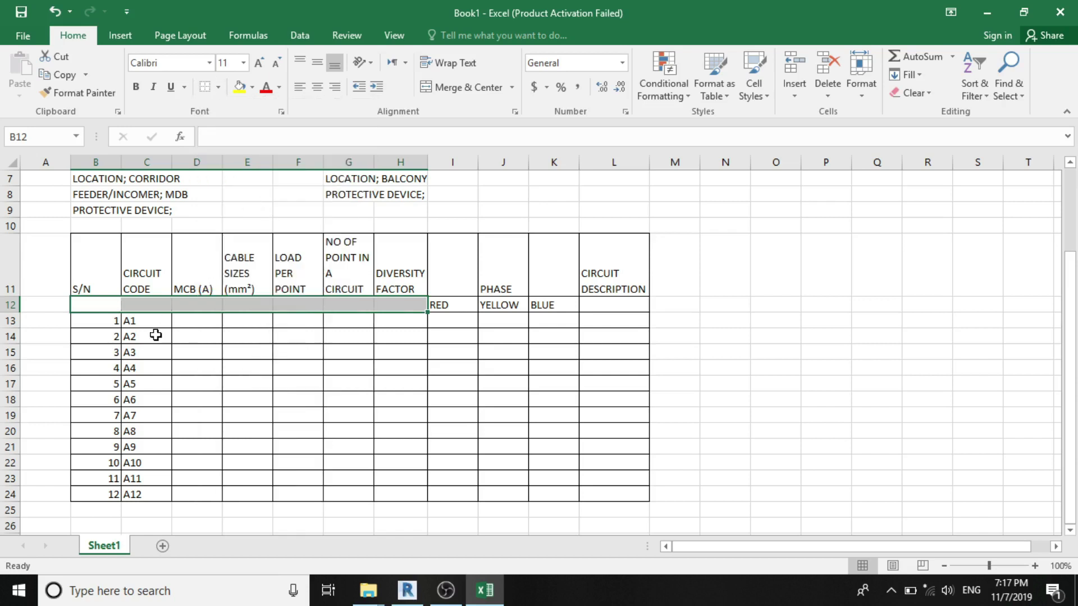
left_click(218, 87)
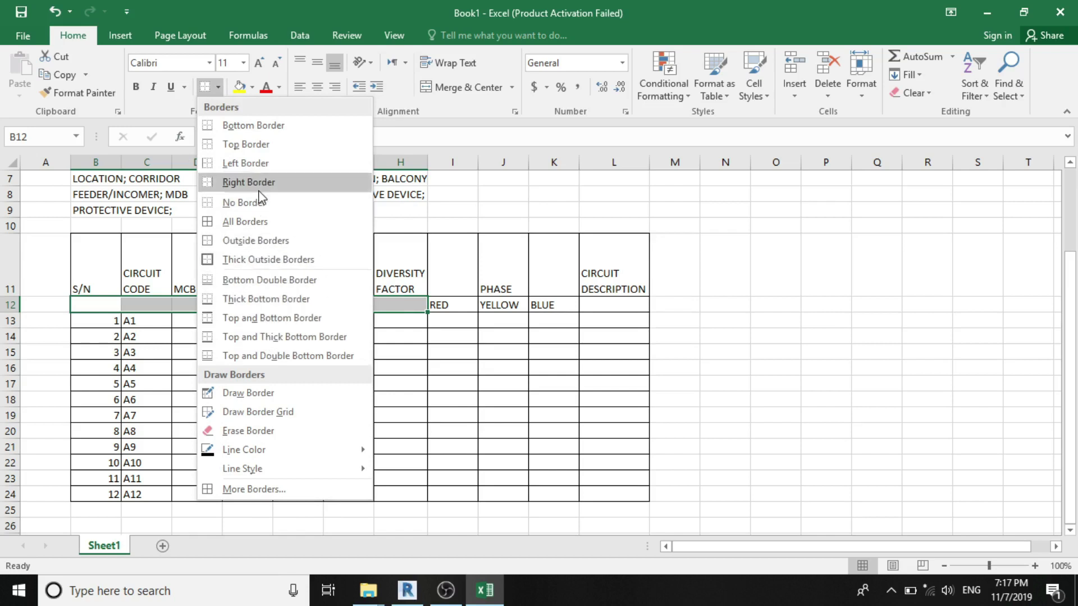
left_click(254, 126)
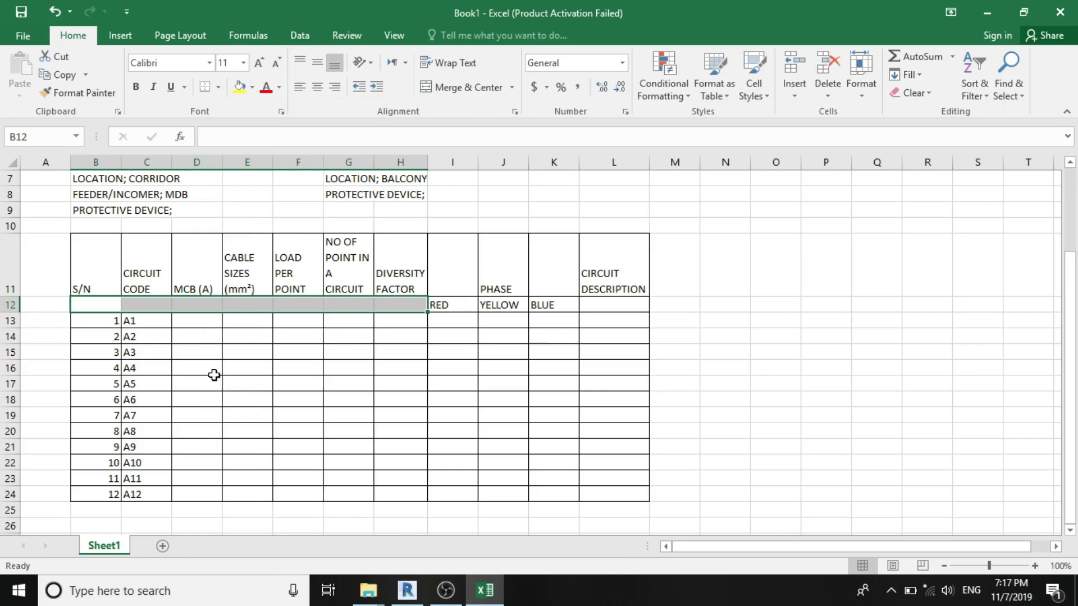
left_click(218, 399)
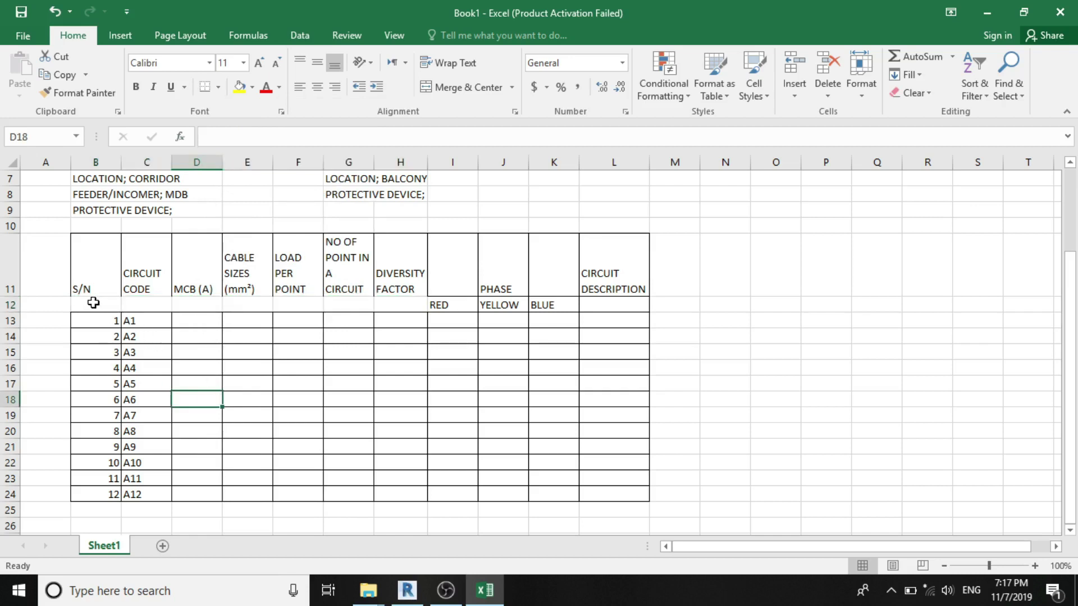
Adjust the borders of the blank row-12 cells under S/N through DIVERSITY FACTOR.
mouse_move(93, 303)
left_mouse_down()
mouse_move(267, 270)
mouse_move(390, 298)
mouse_move(258, 313)
mouse_move(103, 304)
left_mouse_up()
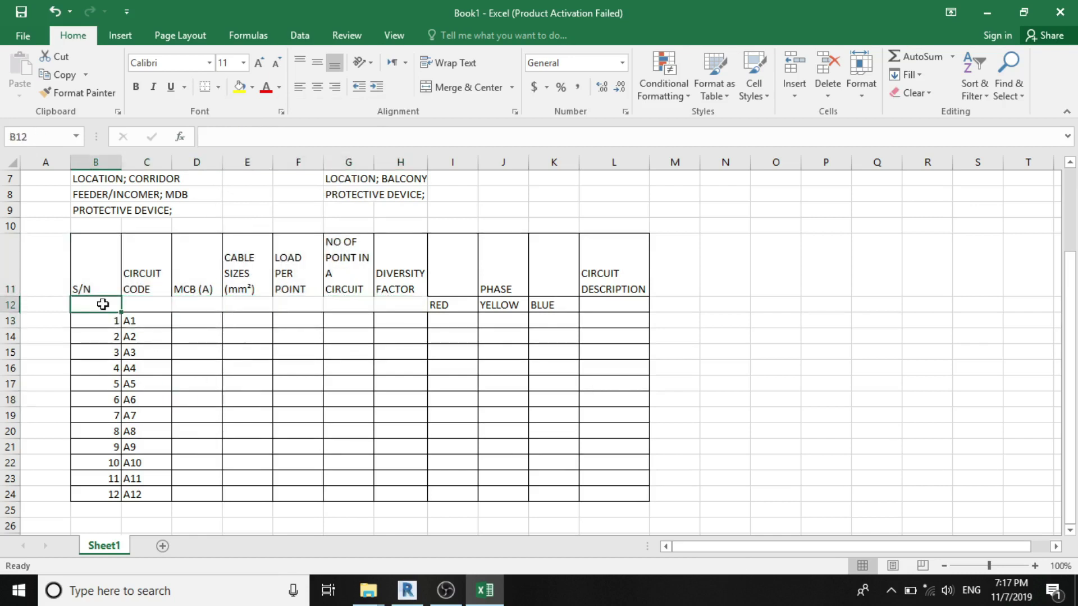
left_click(218, 87)
left_click(251, 184)
left_click(187, 378)
left_click(162, 303)
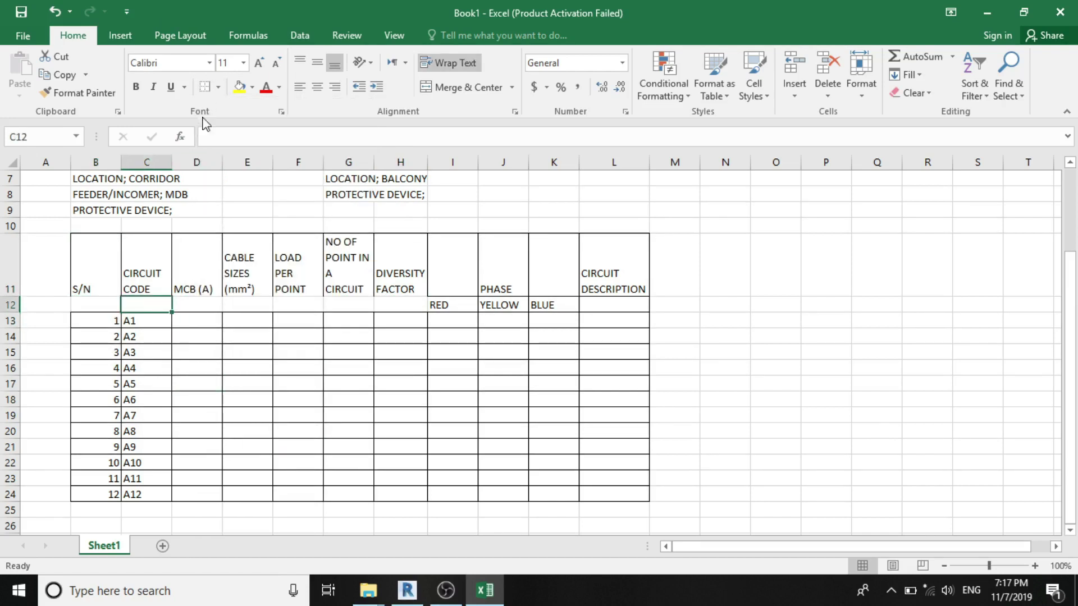
key("Right")
key("Right")
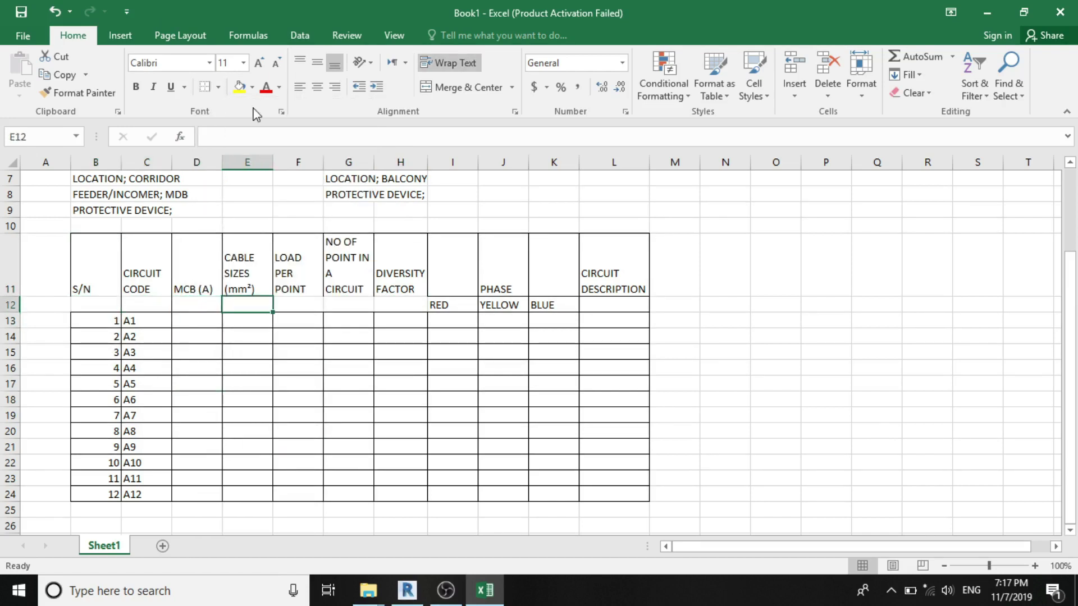
left_click(301, 303)
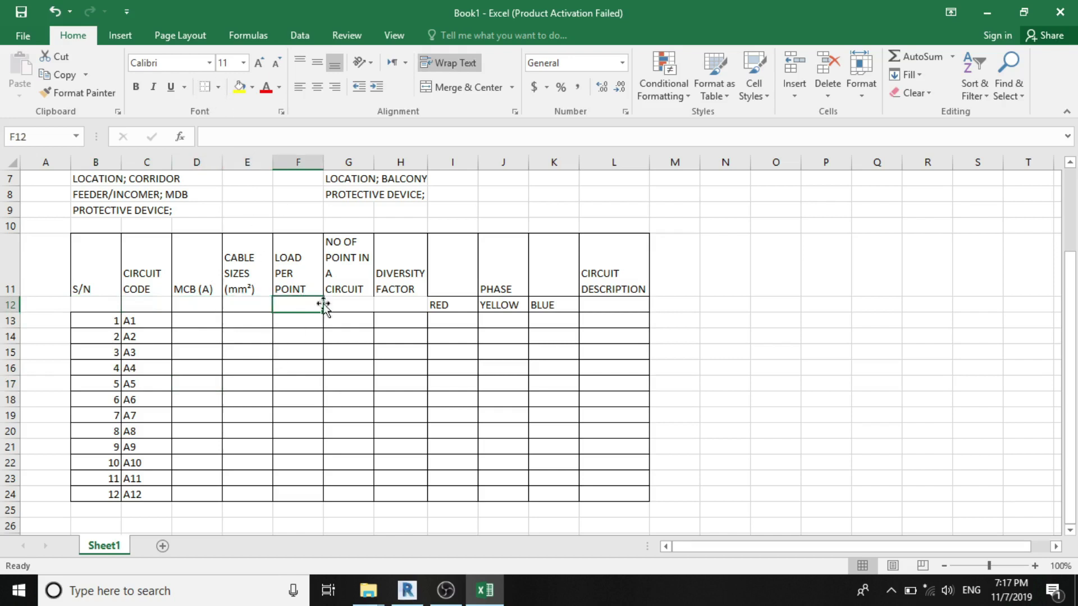
left_click(368, 305)
left_click(390, 303)
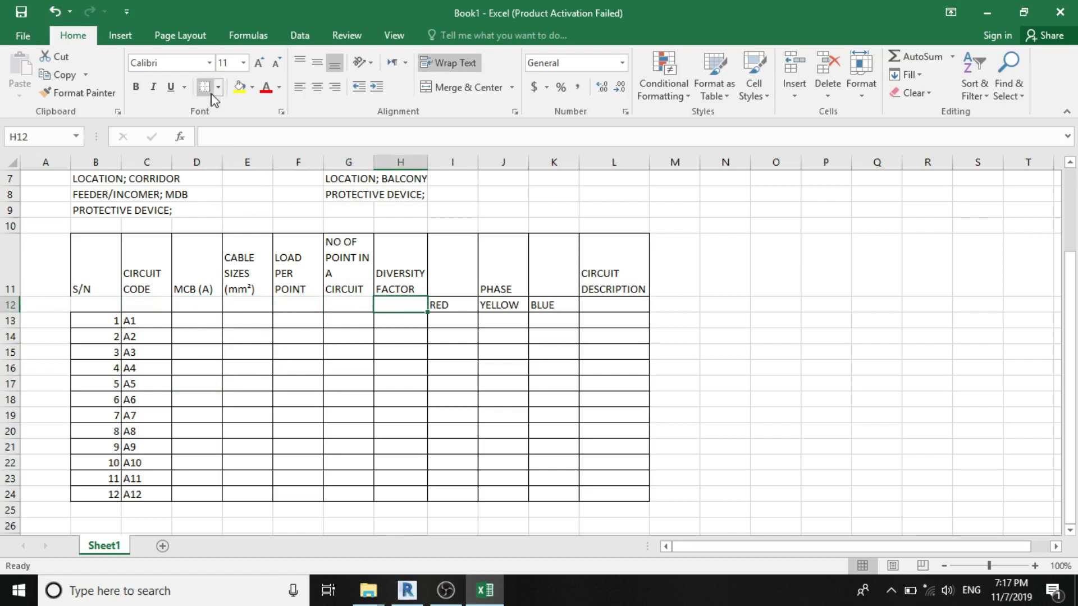
left_click(96, 305)
left_click(218, 86)
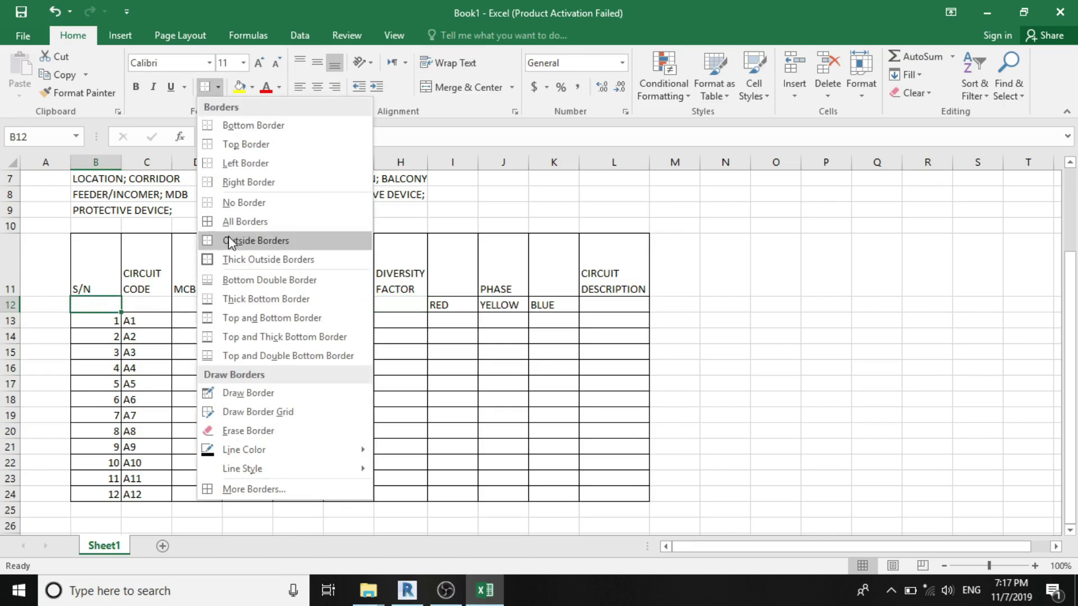
left_click(452, 416)
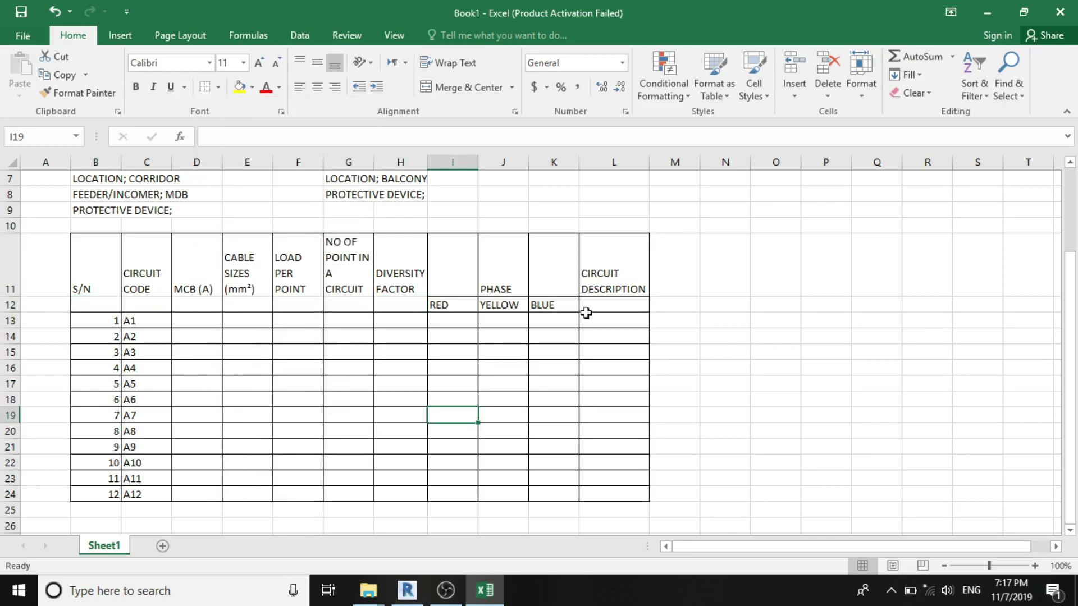
Strip all borders from the CIRCUIT DESCRIPTION cells L11:L12 and add a top border.
left_click_drag(600, 302, 599, 290)
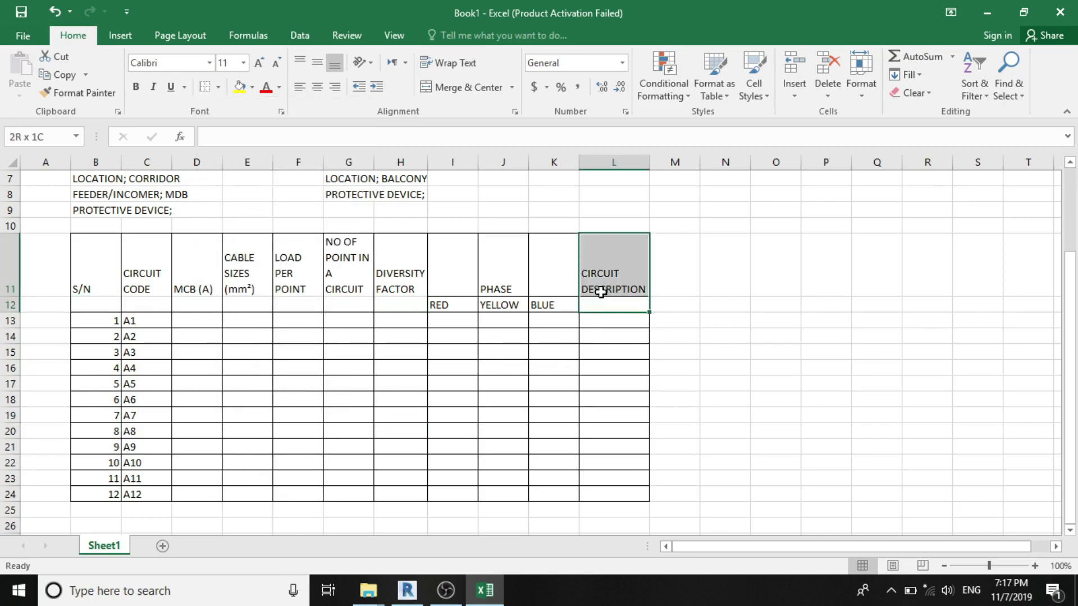
left_click(218, 86)
left_click(242, 203)
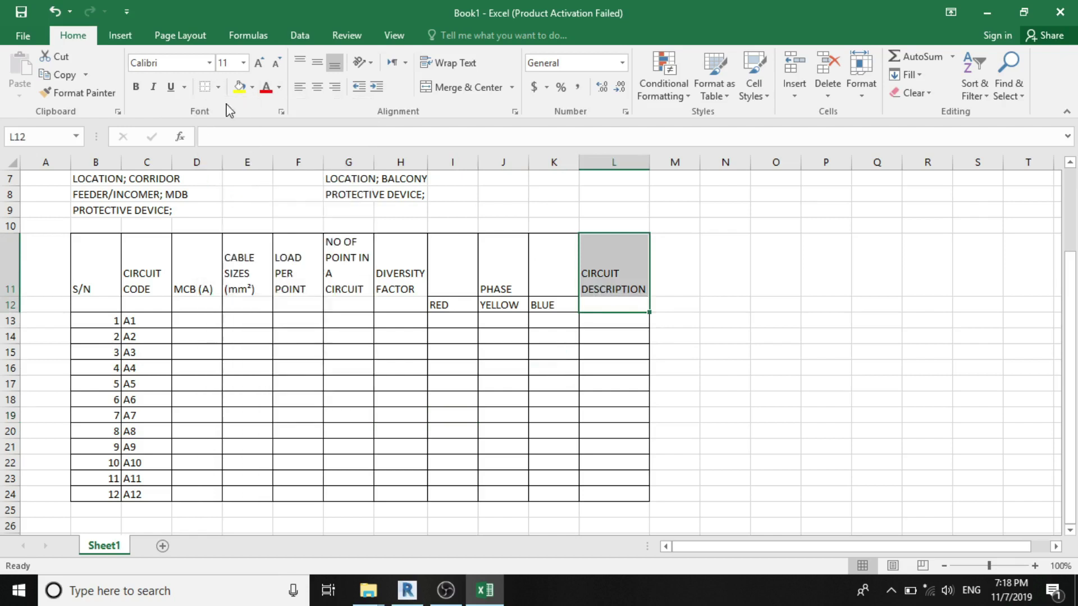
left_click(218, 86)
left_click(246, 145)
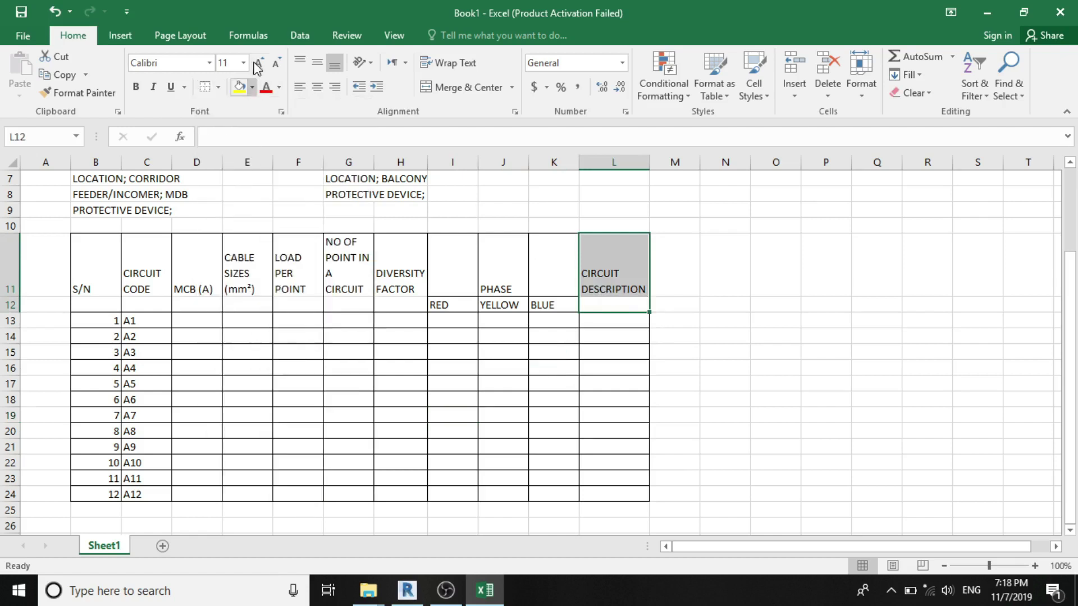
left_click(218, 86)
left_click(236, 164)
left_click(713, 324)
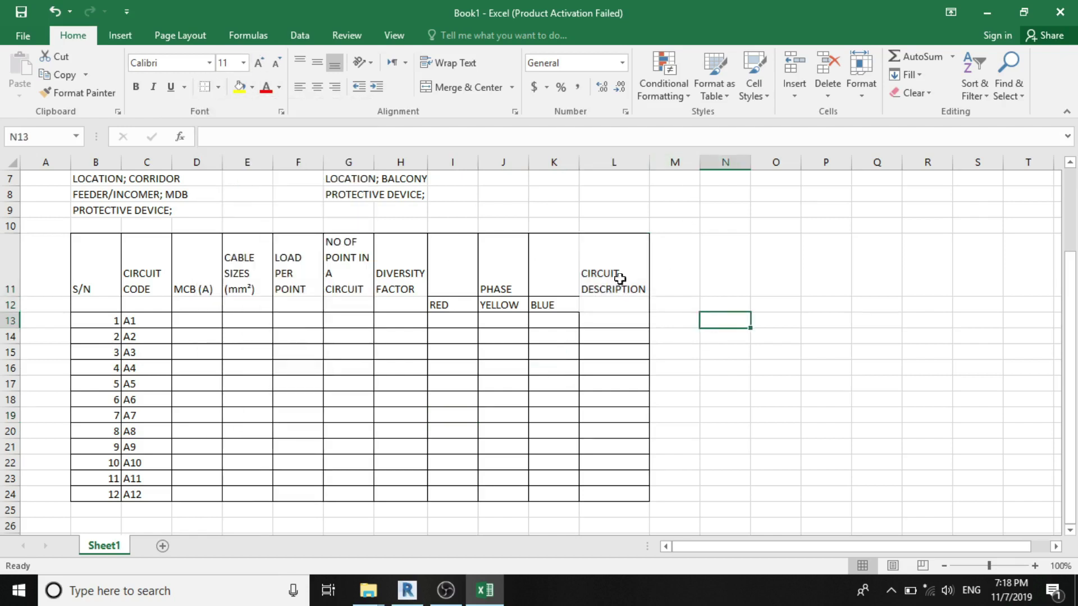
Add a left border to L11:L12 and to cell L13 below it.
left_click(617, 281)
left_click_drag(602, 310, 597, 277)
left_click(218, 86)
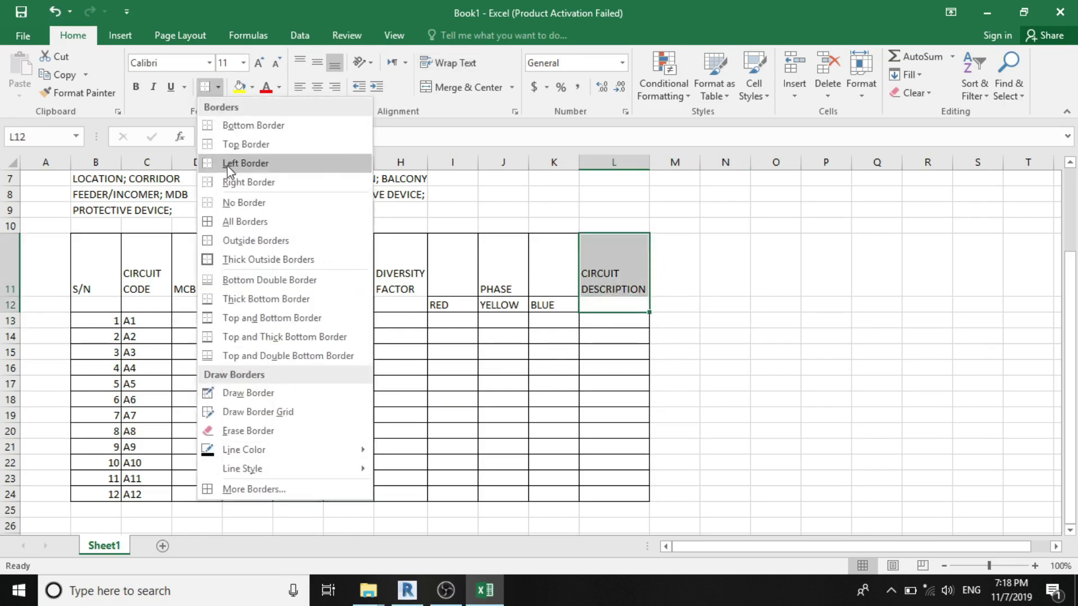
left_click(211, 172)
left_click(775, 264)
left_click(609, 319)
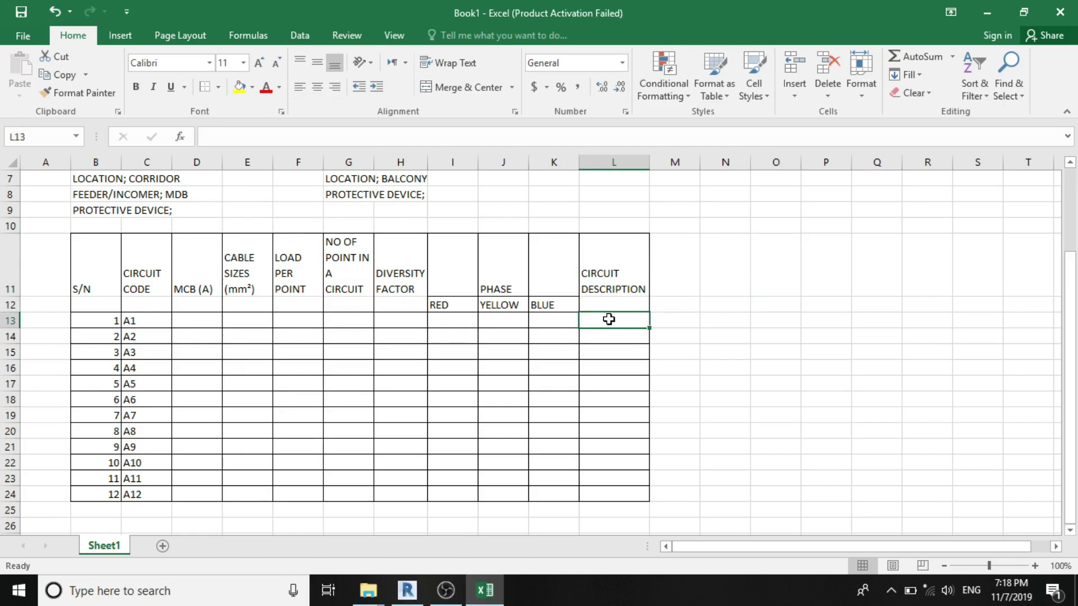
left_click(218, 87)
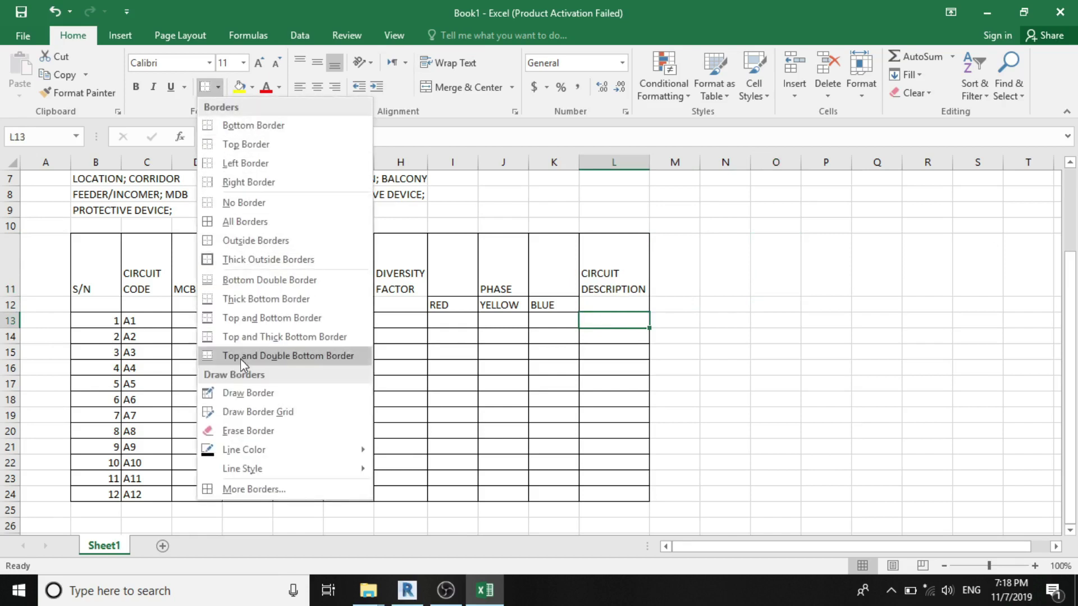
left_click(267, 162)
left_click(783, 352)
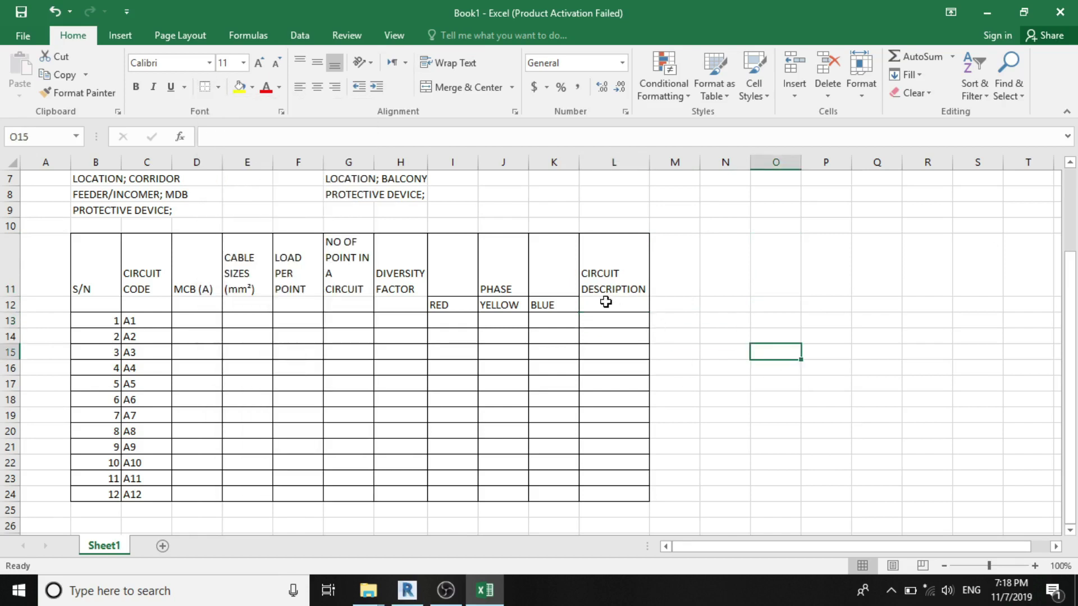
left_click(607, 303)
left_click(763, 296)
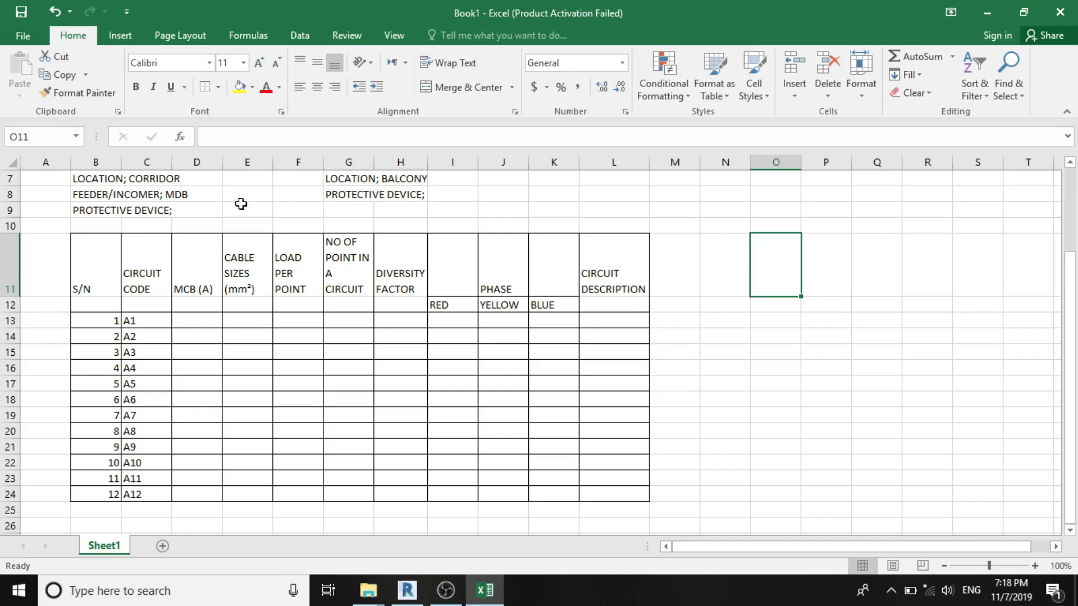
Widen the NO OF POINT IN A CIRCUIT column and bold the S/N to CIRCUIT DESCRIPTION headings.
left_click_drag(374, 162, 459, 162)
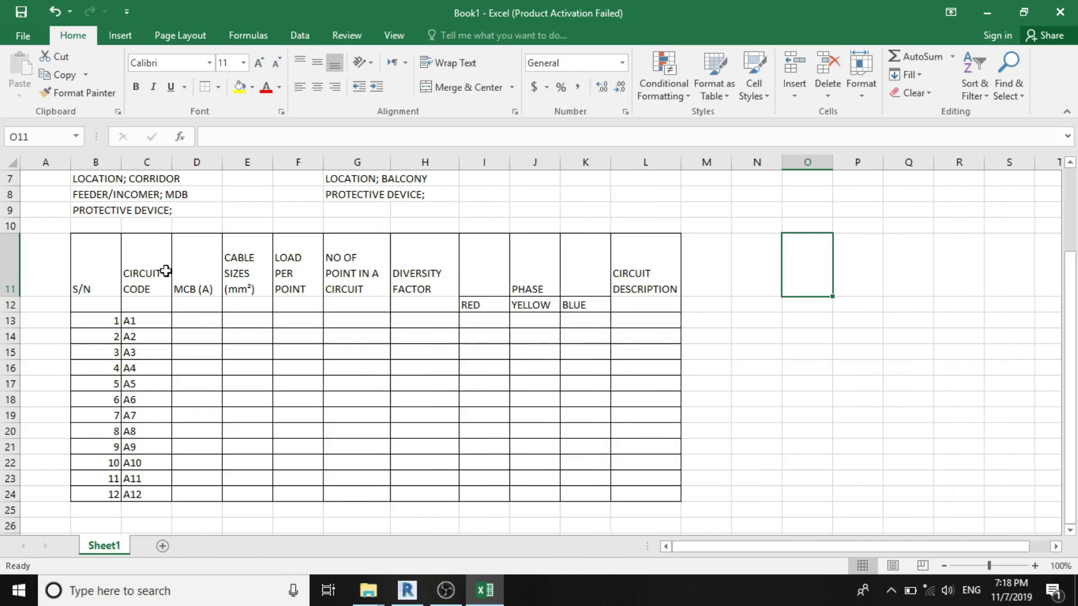
left_click_drag(113, 262, 617, 306)
left_click(136, 87)
left_click(981, 368)
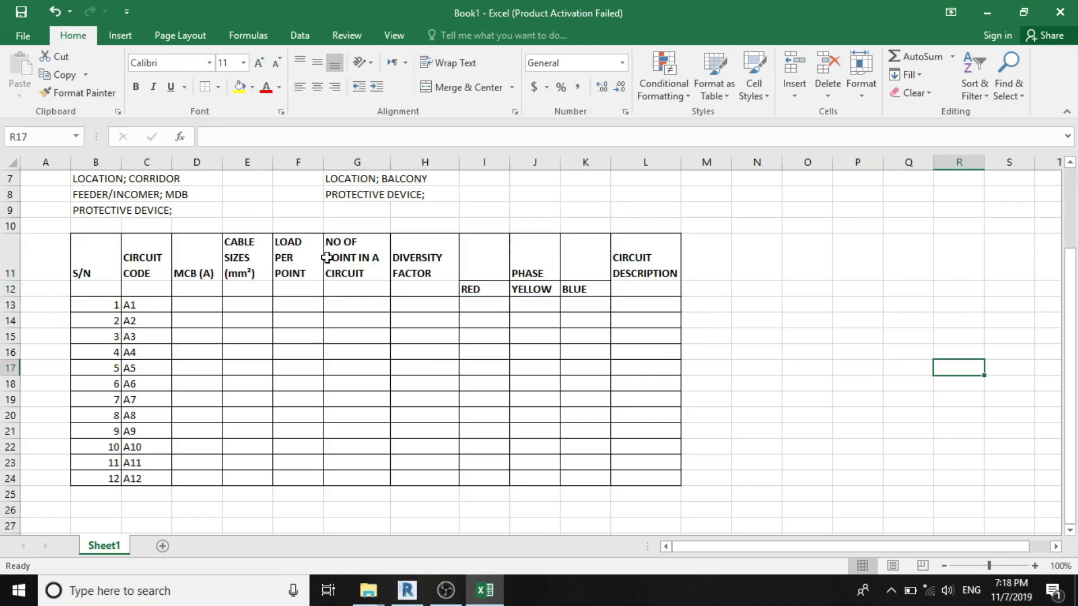
scroll(243, 298, "up", 2)
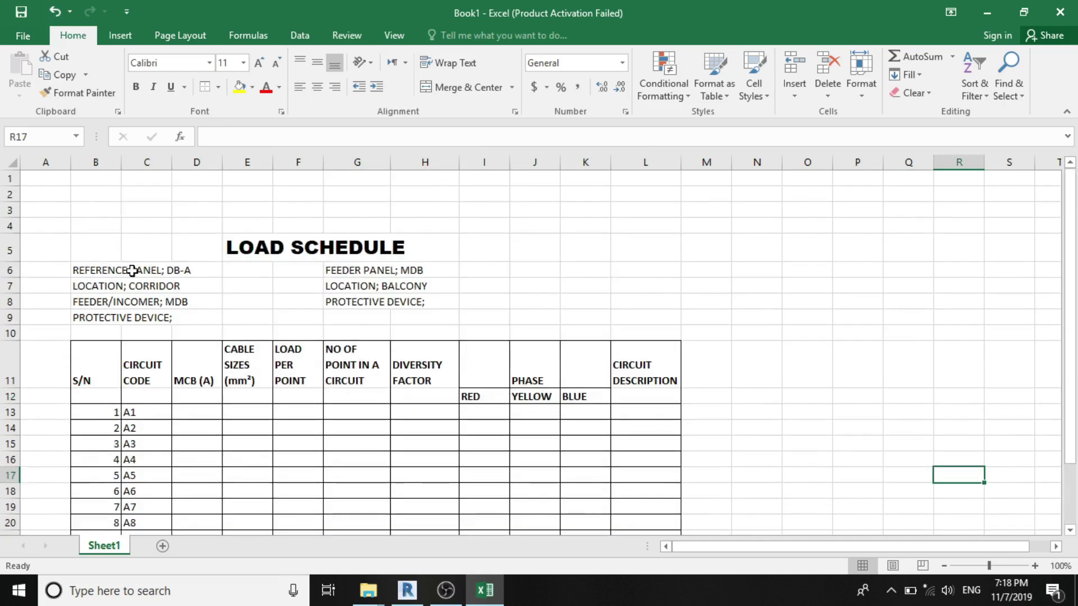
Make the panel, location, feeder and protective device details in B6:H9 bold.
left_click_drag(83, 275, 410, 320)
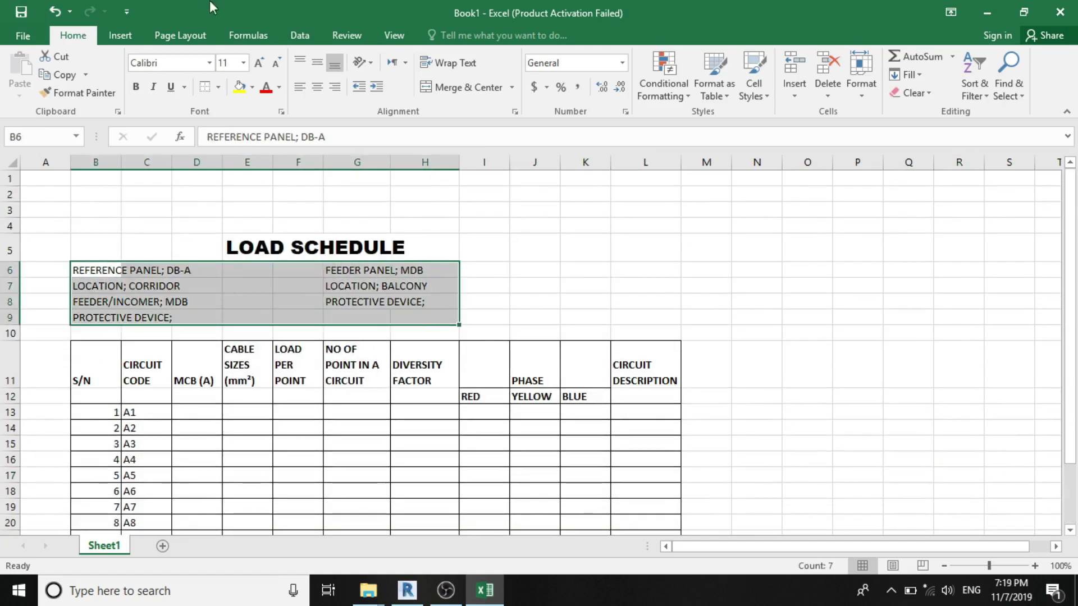
left_click(136, 86)
scroll(878, 412, "down", 3)
left_click(885, 426)
scroll(690, 330, "up", 2)
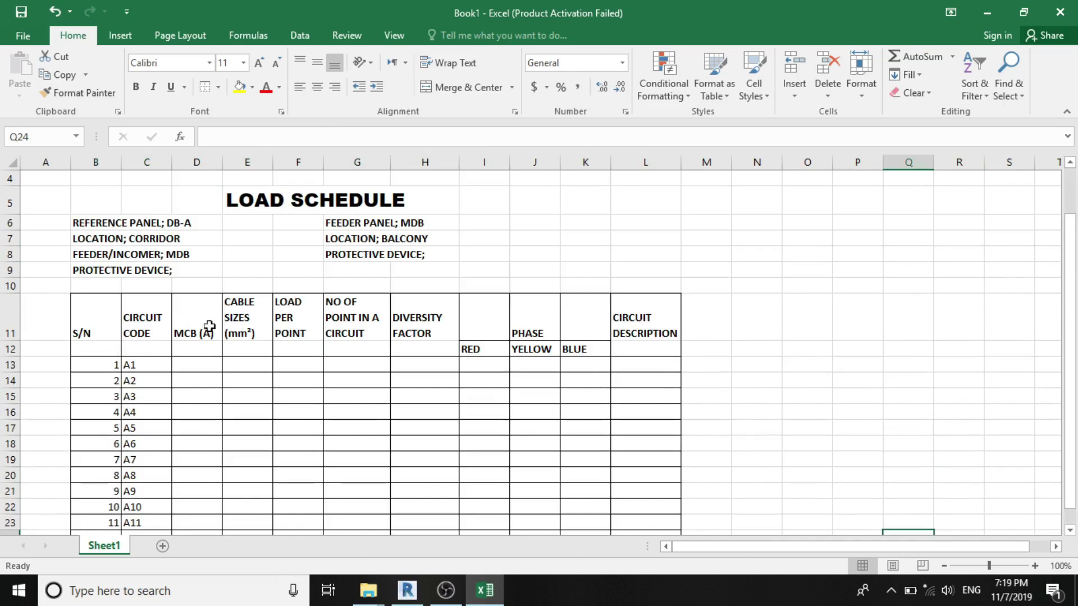
scroll(203, 331, "down", 2)
Centre the S/N heading in B11 both vertically and horizontally.
left_click(87, 225)
left_click(324, 63)
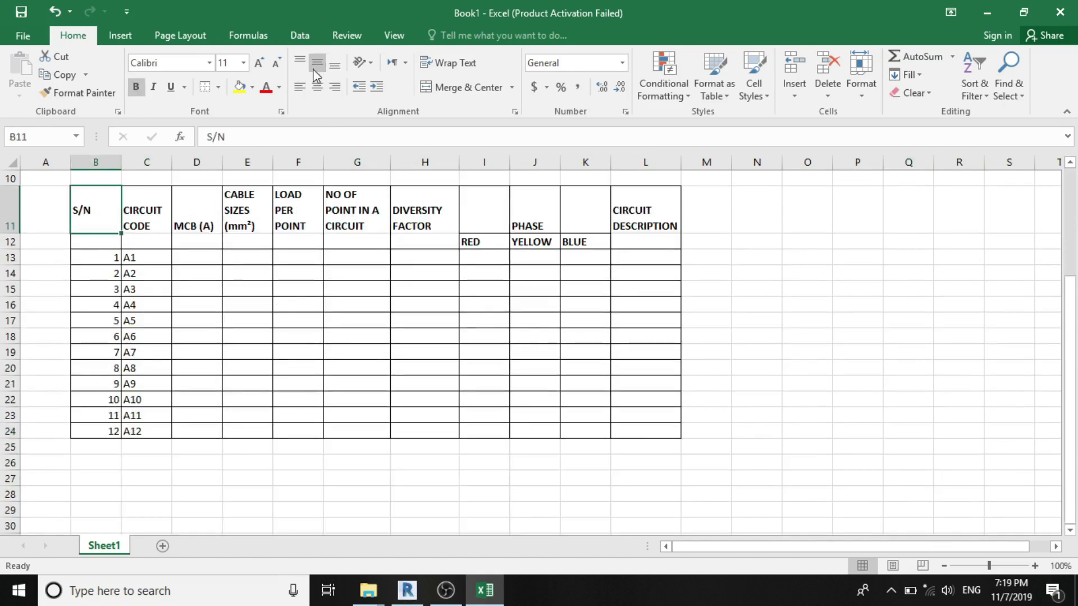
left_click(318, 88)
left_click(857, 352)
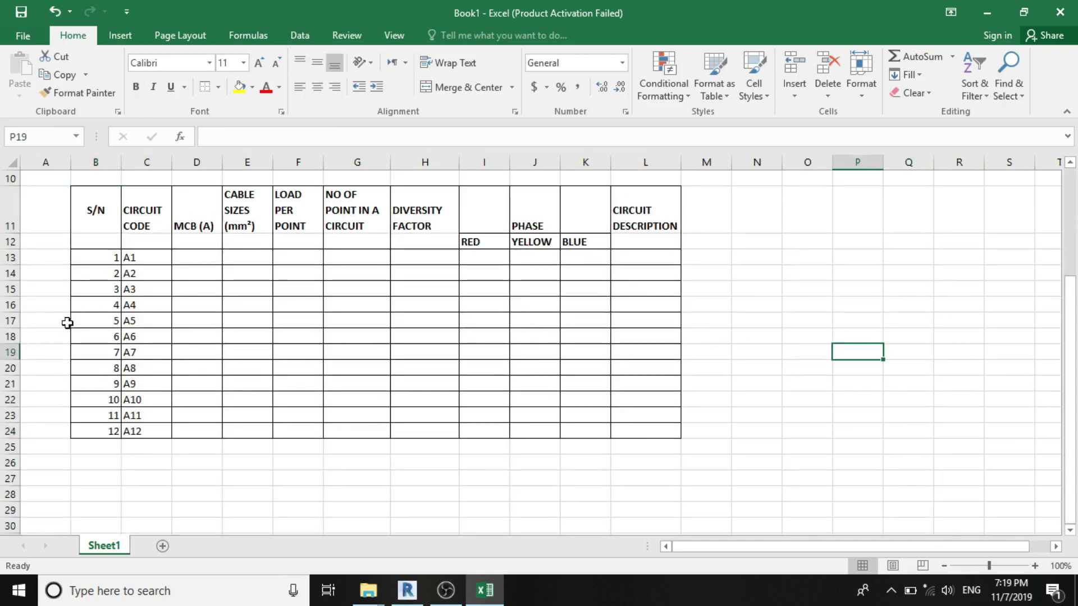
scroll(140, 312, "up", 2)
scroll(139, 311, "down", 1)
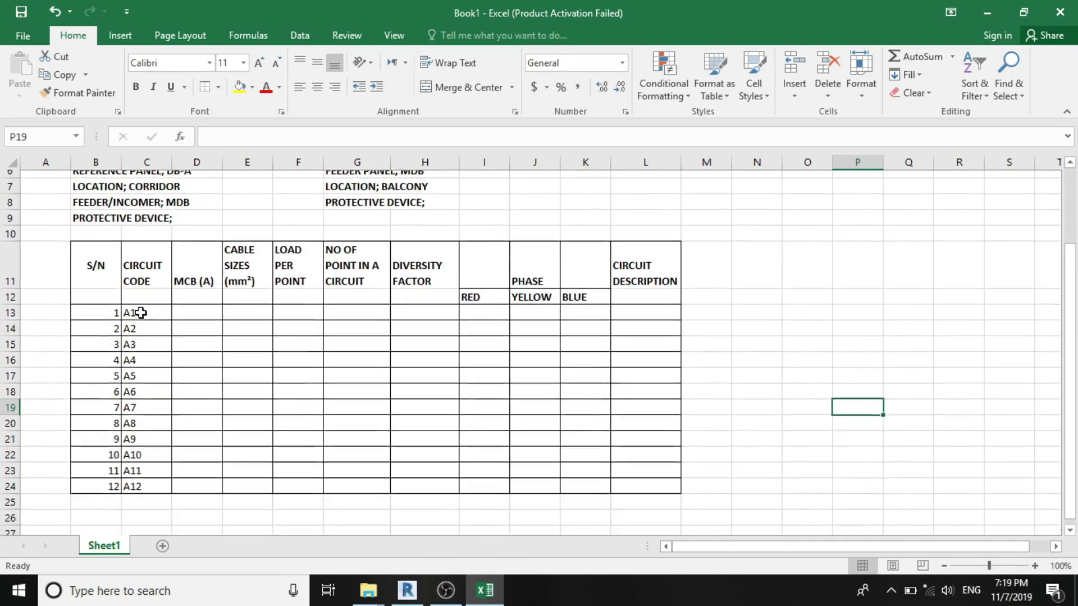
scroll(143, 309, "up", 1)
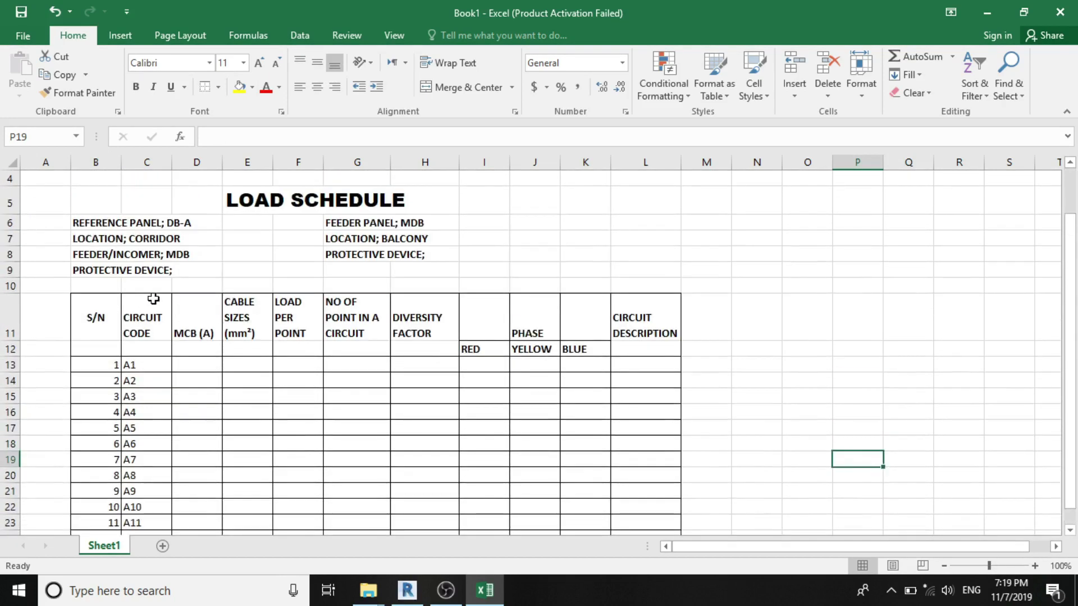
scroll(156, 299, "down", 1)
scroll(120, 286, "up", 1)
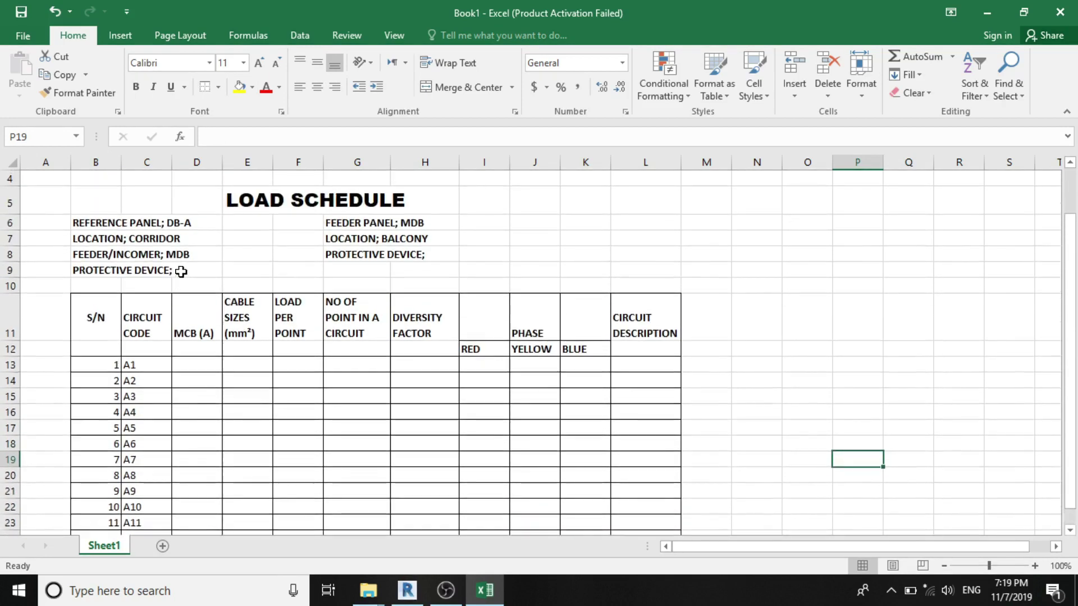
scroll(270, 337, "up", 1)
scroll(286, 342, "down", 2)
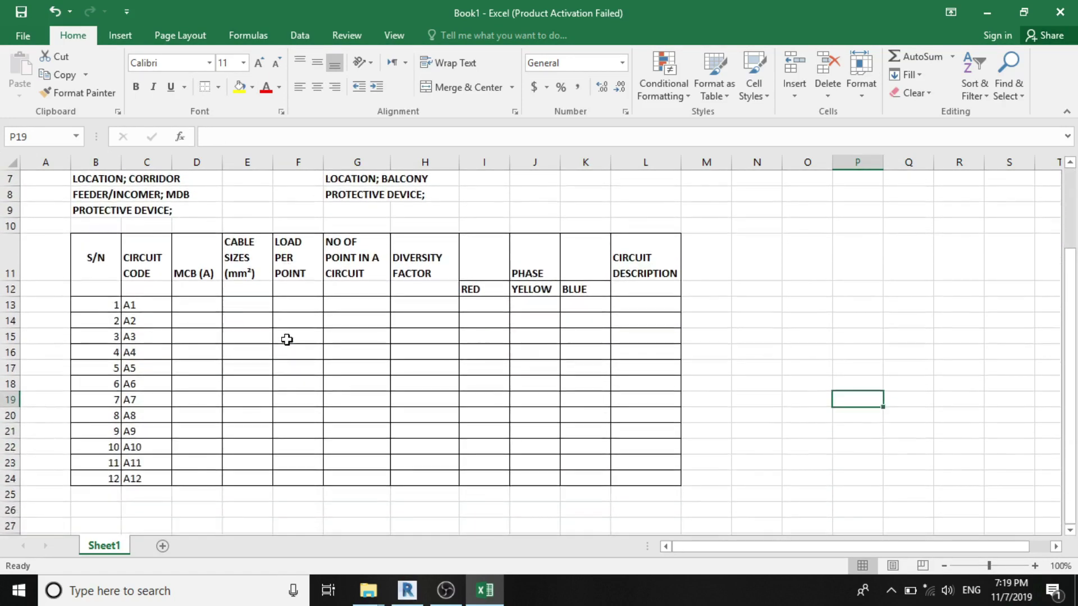
scroll(287, 339, "up", 1)
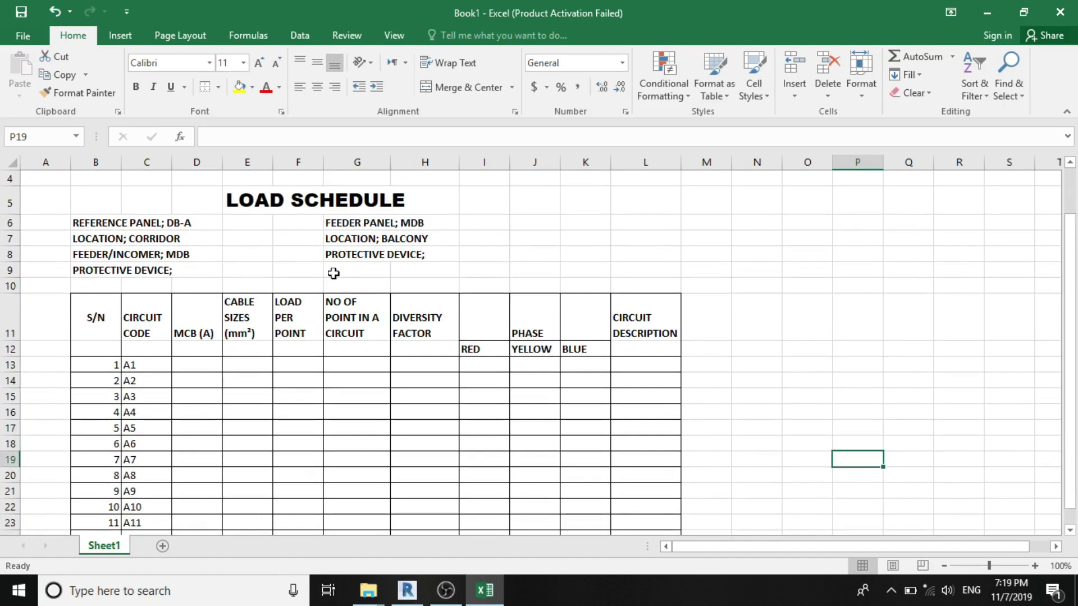